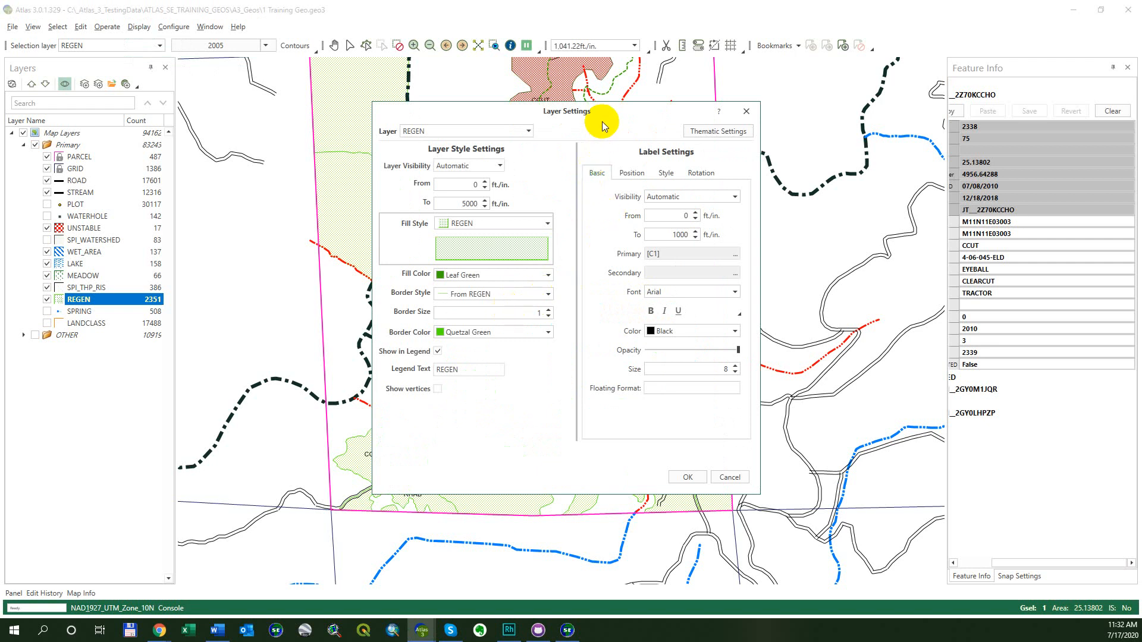
Reopen the REGEN layer's settings, view its thematic settings, and return to the layer style and label settings.
click(746, 111)
click(257, 292)
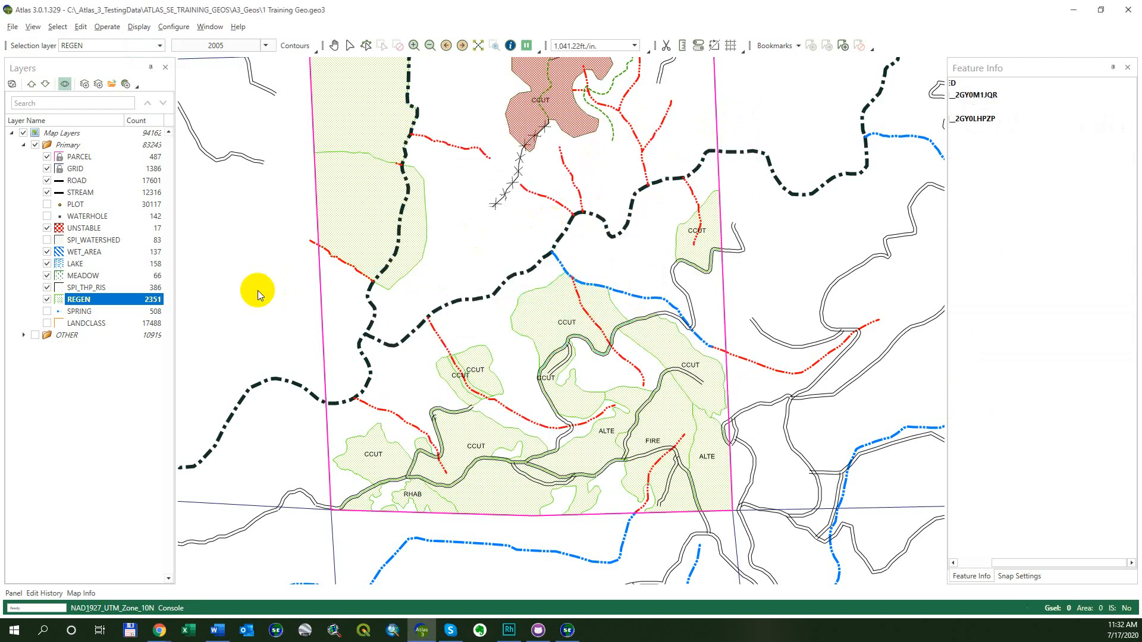
click(86, 302)
double_click(87, 302)
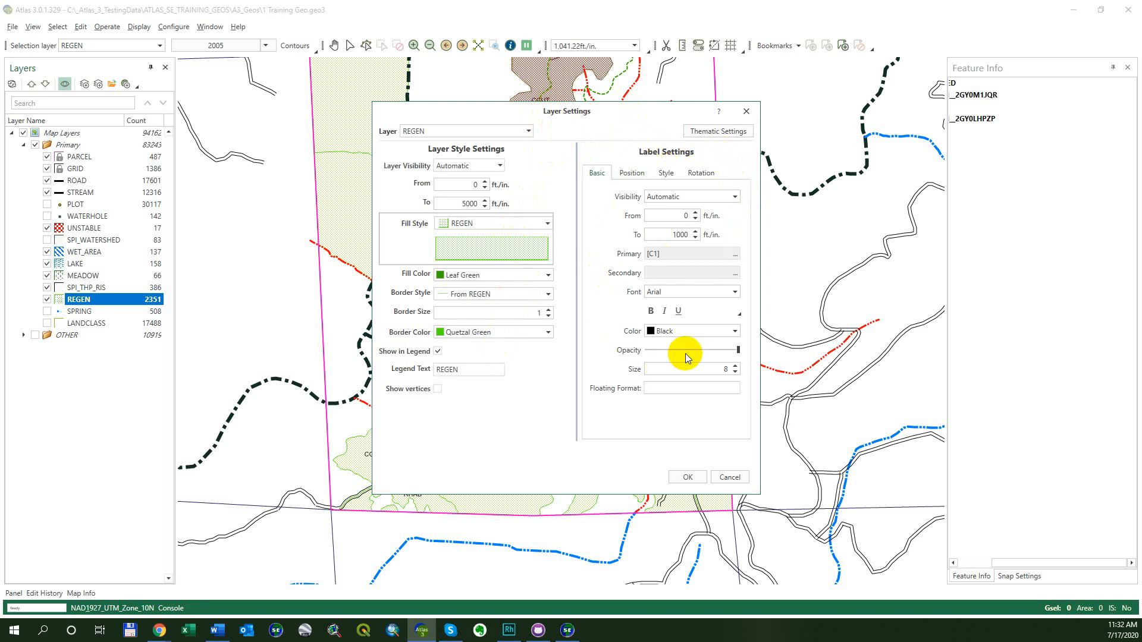
click(707, 136)
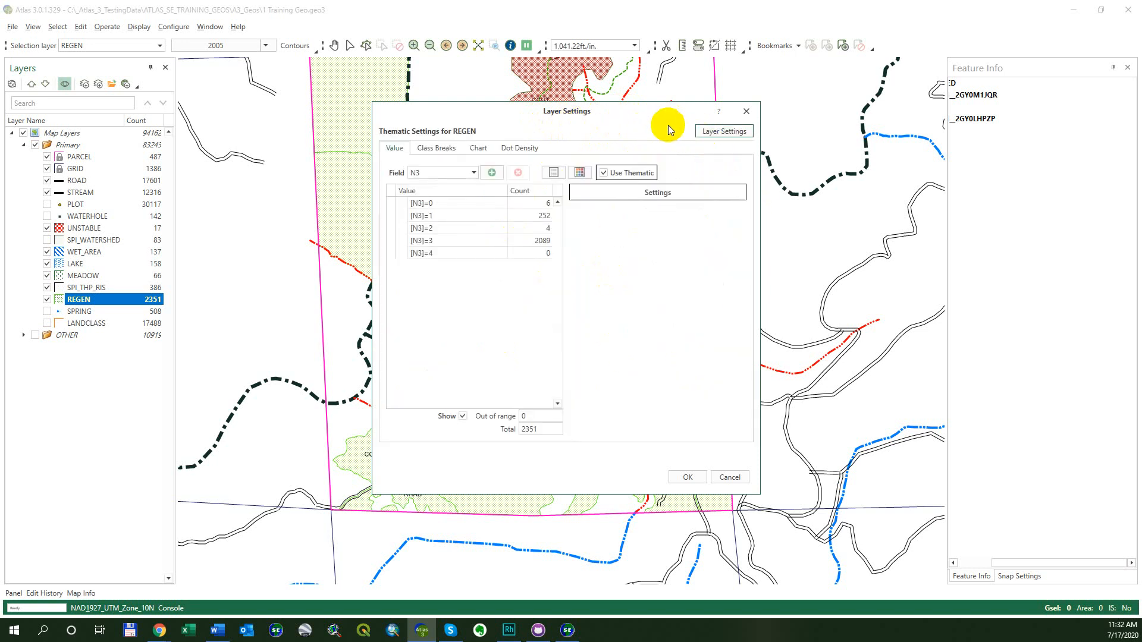
click(707, 132)
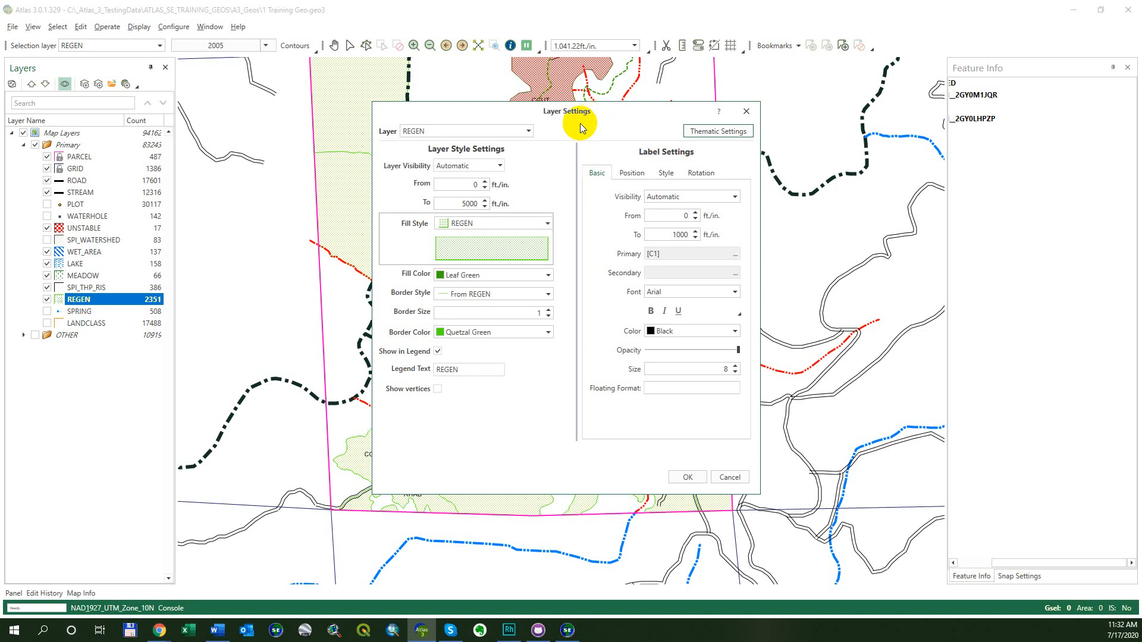
Switch the layer settings to SPRING and ARCH_LINE to compare their style options, and return to the REGEN layer.
click(530, 129)
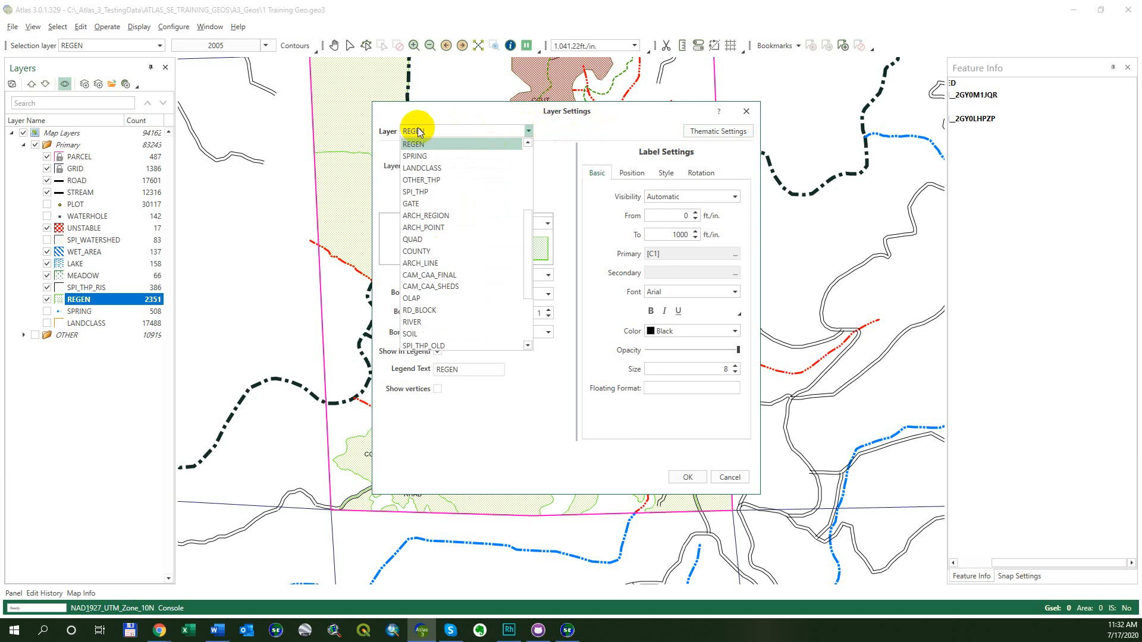
scroll(462, 143, up, 1)
click(449, 180)
click(527, 132)
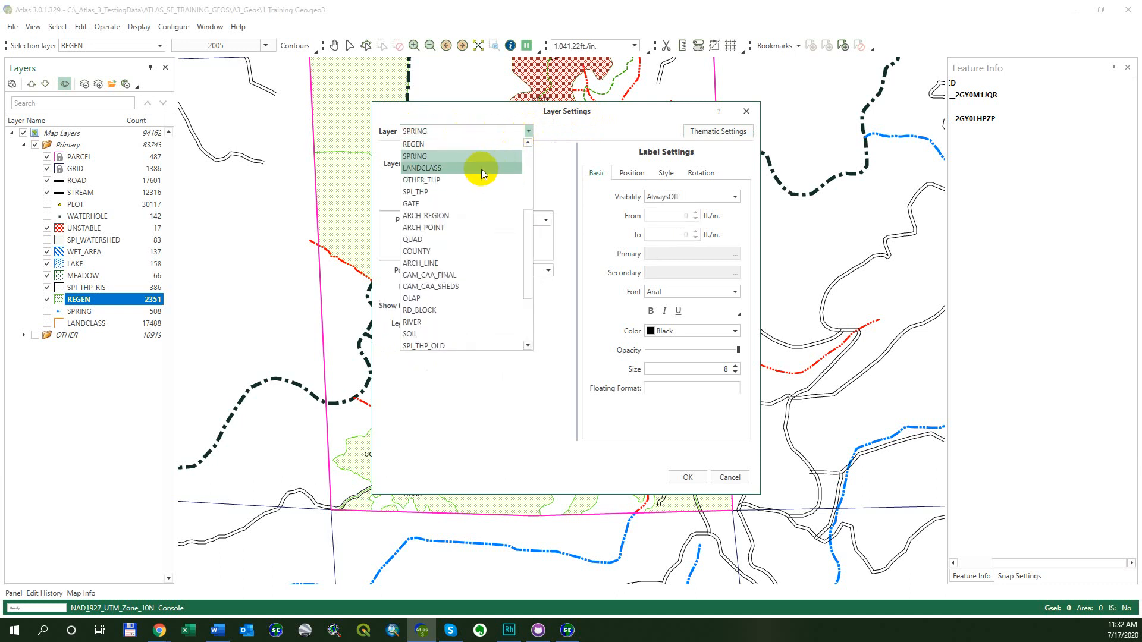
click(594, 125)
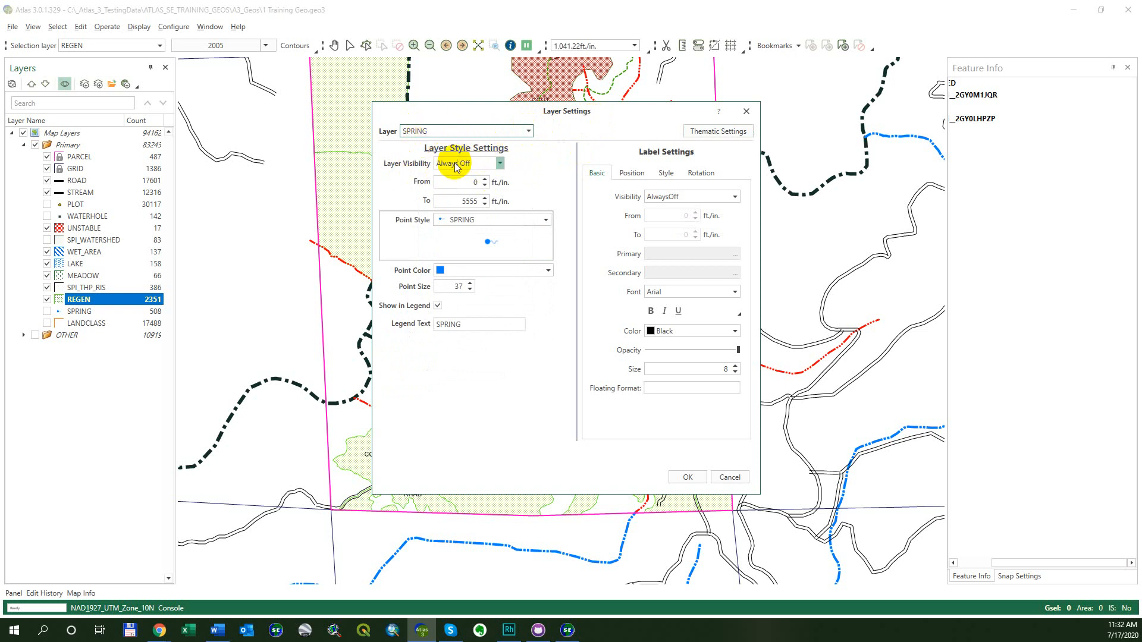
click(527, 131)
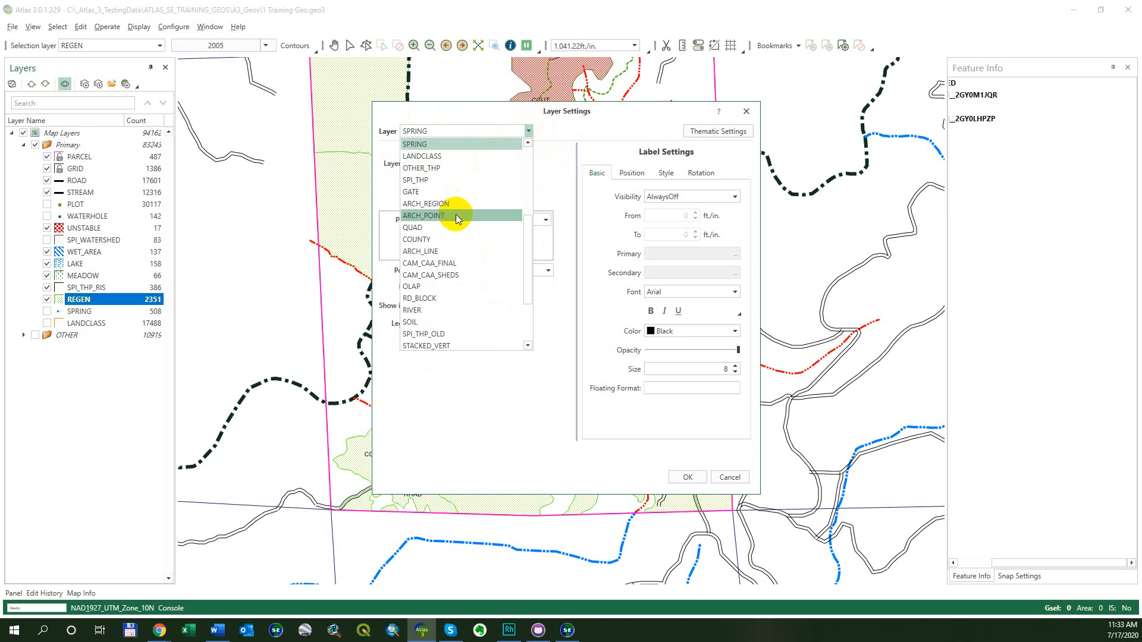
click(450, 250)
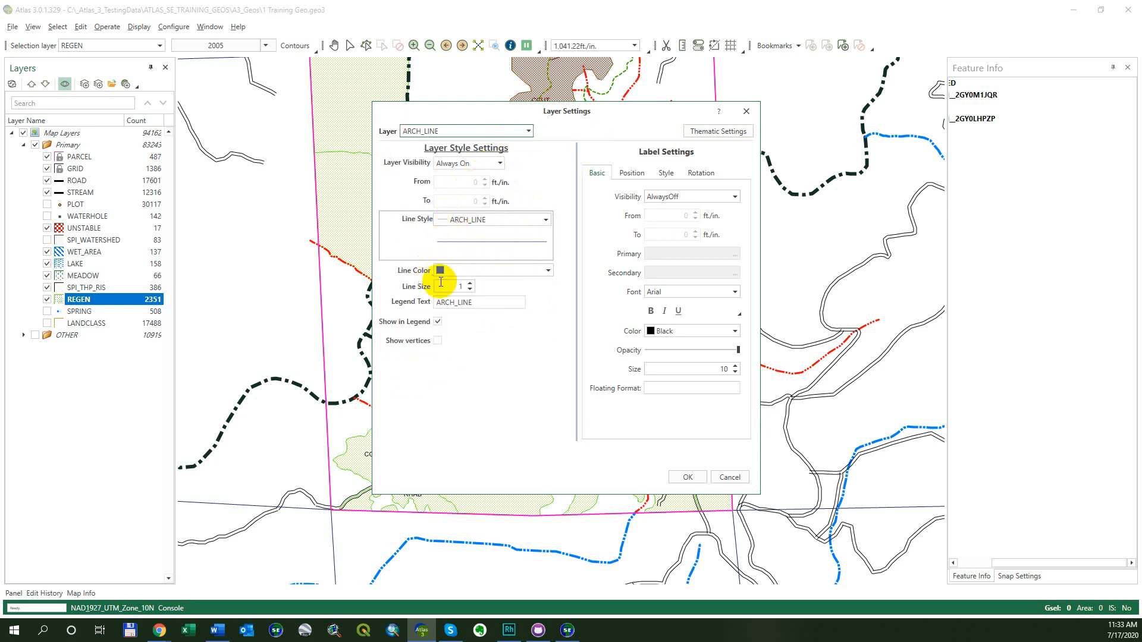
click(528, 131)
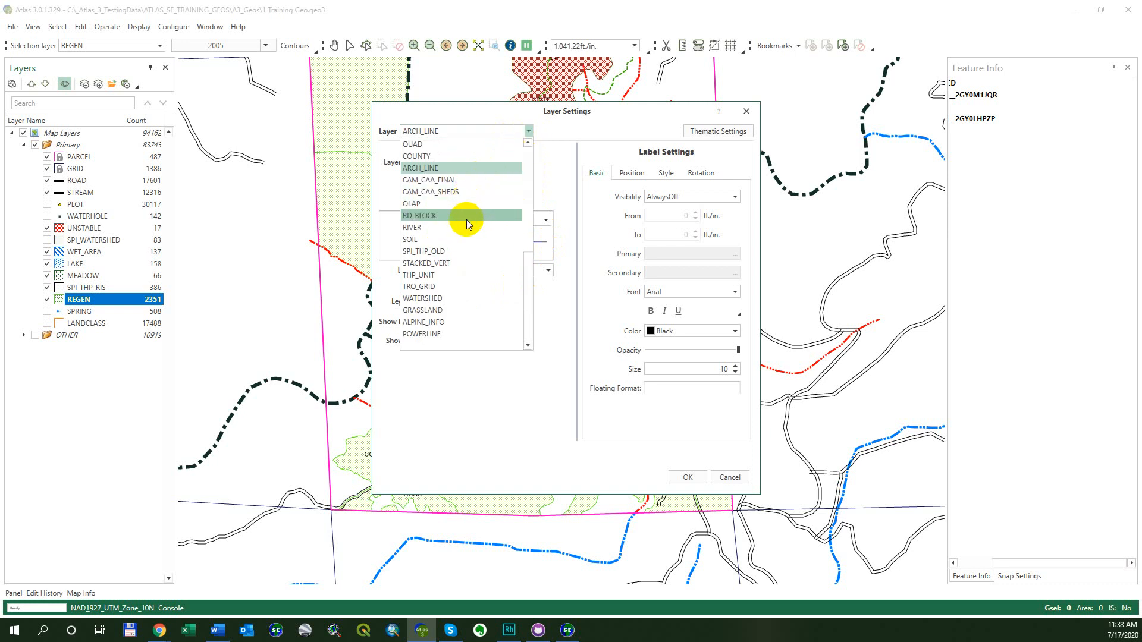
scroll(467, 220, up, 5)
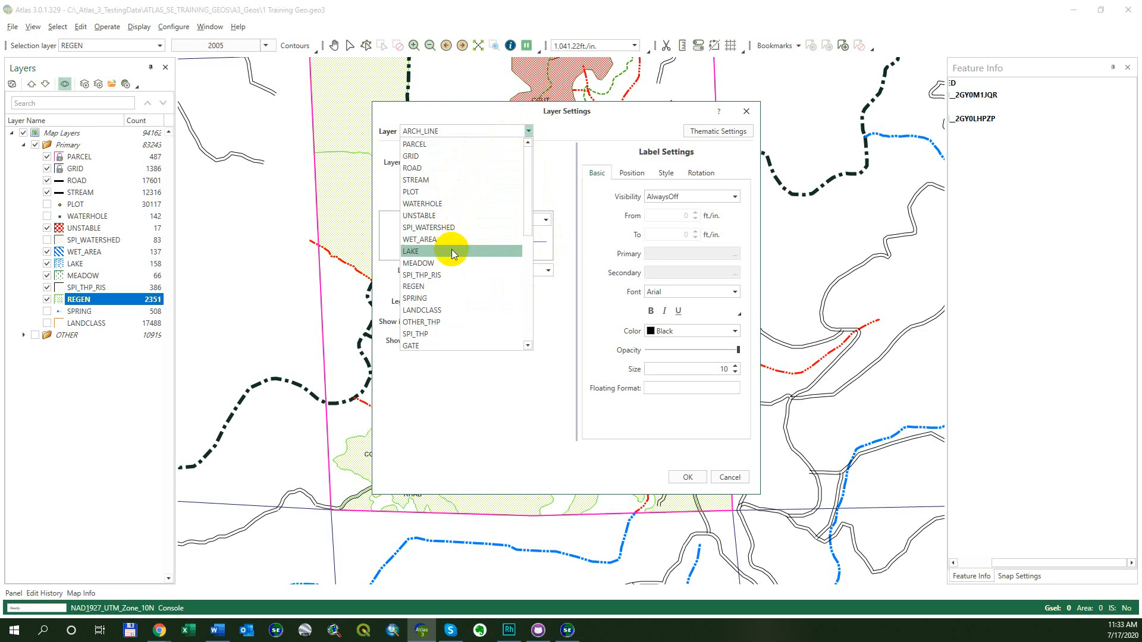
click(445, 282)
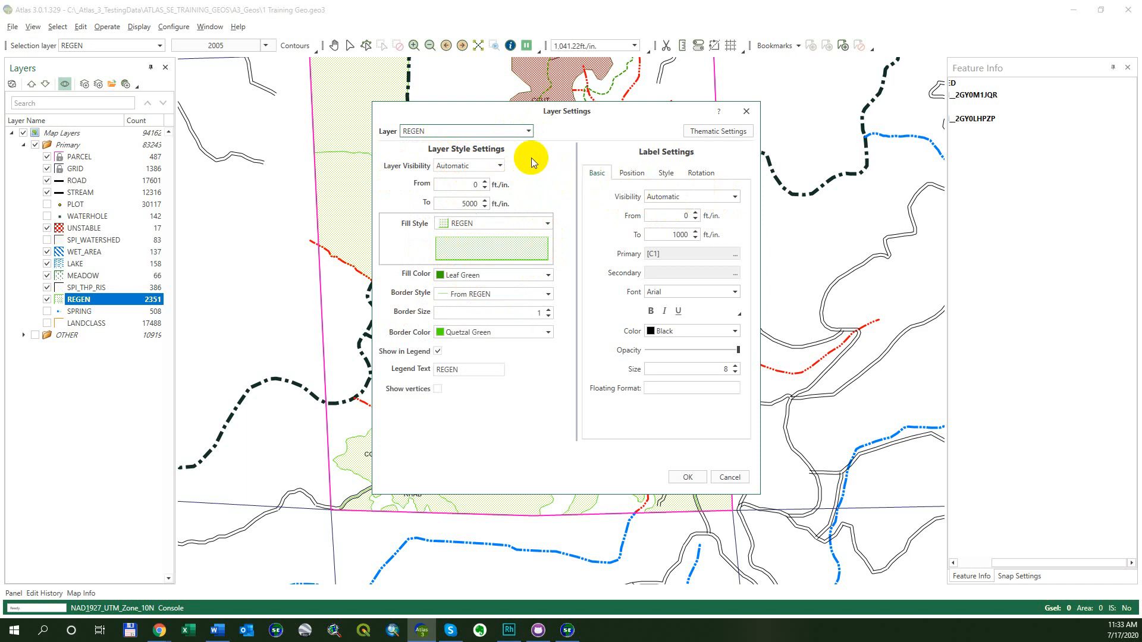
Review the REGEN layer's visibility options, keep Automatic, and close its settings.
click(503, 166)
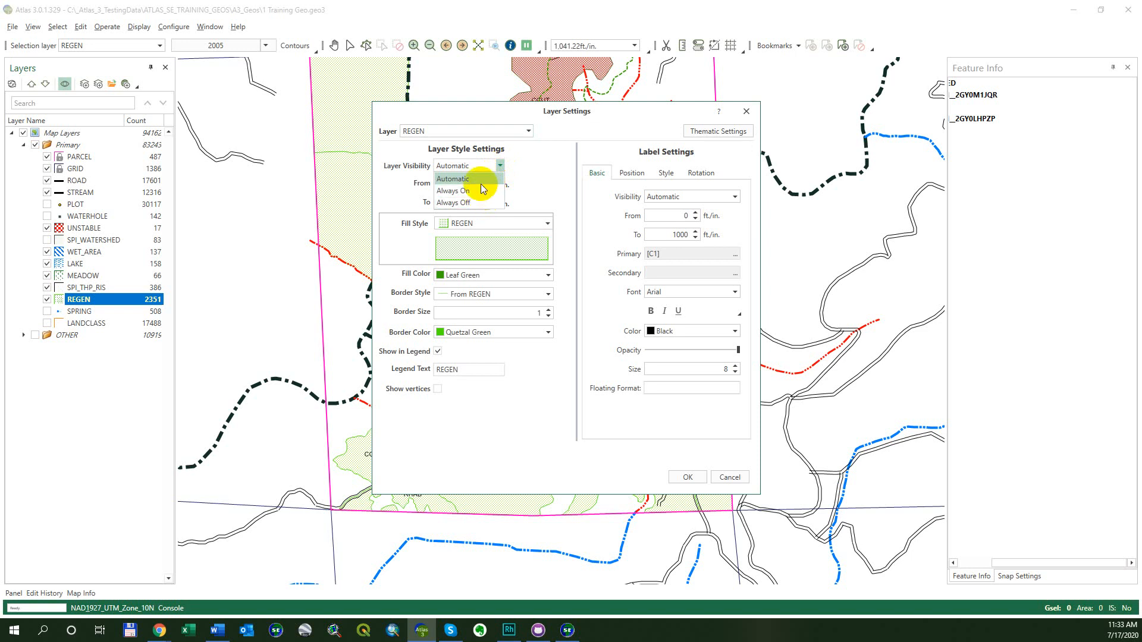
click(484, 183)
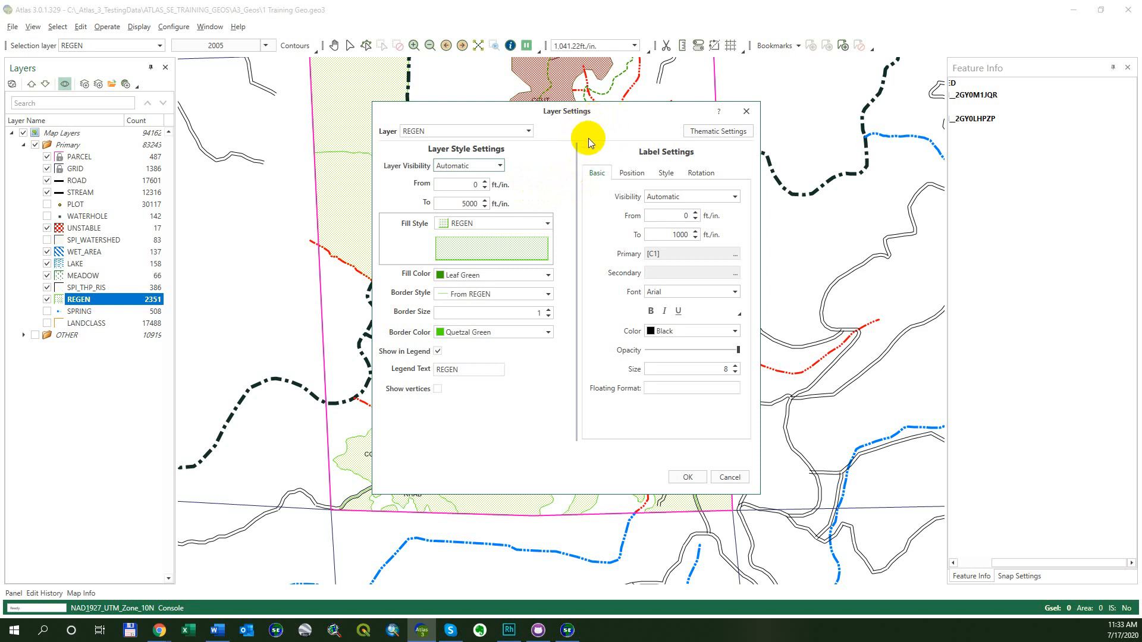
click(746, 112)
Zoom the map far out and back in on the REGEN polygons to examine how their display depends on scale.
scroll(698, 168, down, 2)
scroll(696, 165, down, 1)
drag(901, 101, 465, 184)
scroll(724, 223, down, 3)
scroll(465, 184, down, 2)
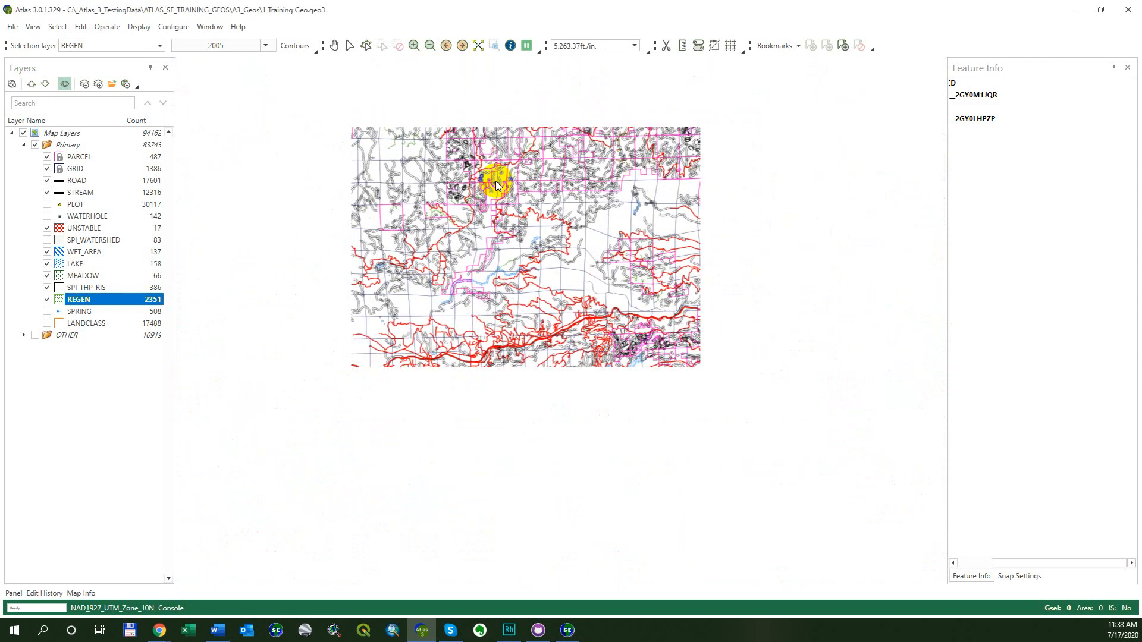
click(414, 46)
drag(365, 195, 412, 242)
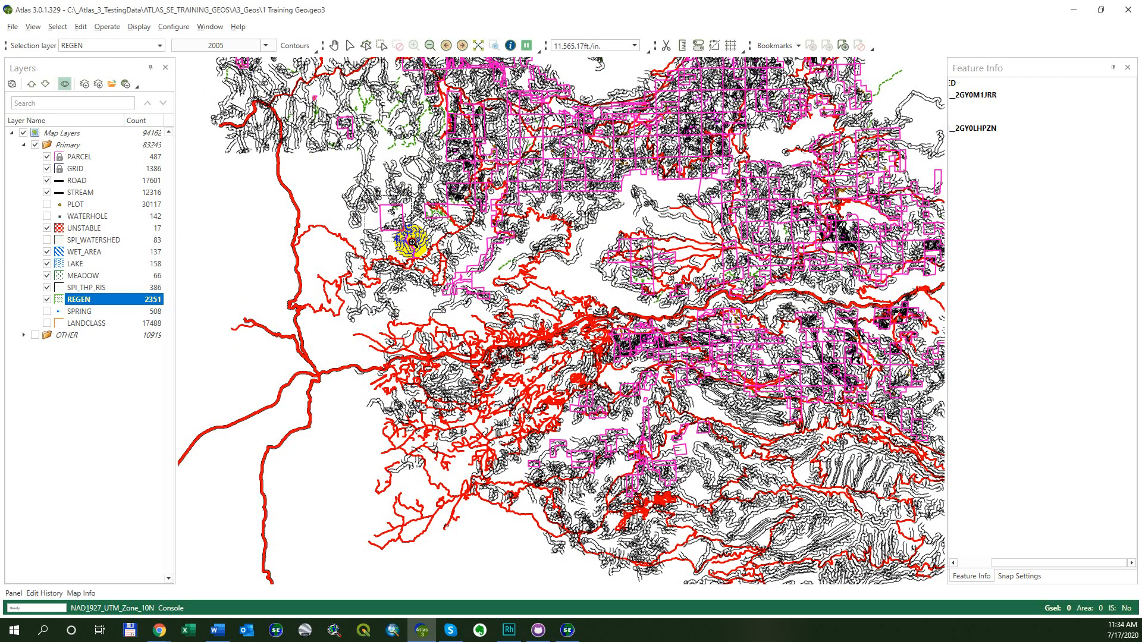
drag(412, 243, 412, 243)
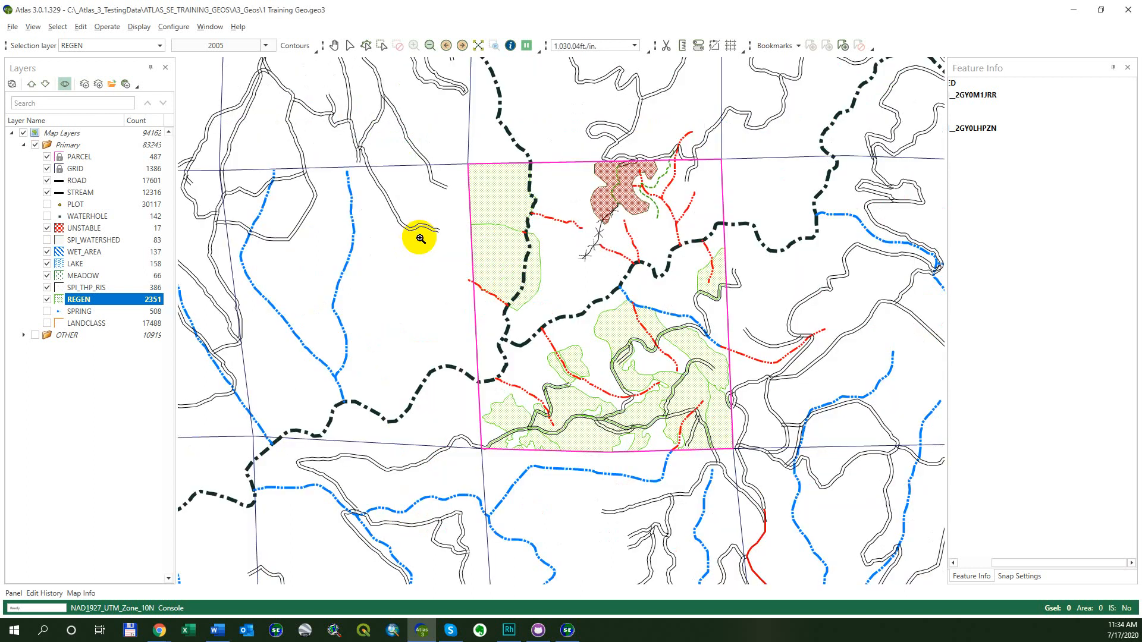
drag(559, 284, 406, 250)
scroll(405, 250, down, 1)
Set the upper limit of the REGEN layer's automatic visibility range to 2000 ft./in. and apply the settings.
double_click(118, 299)
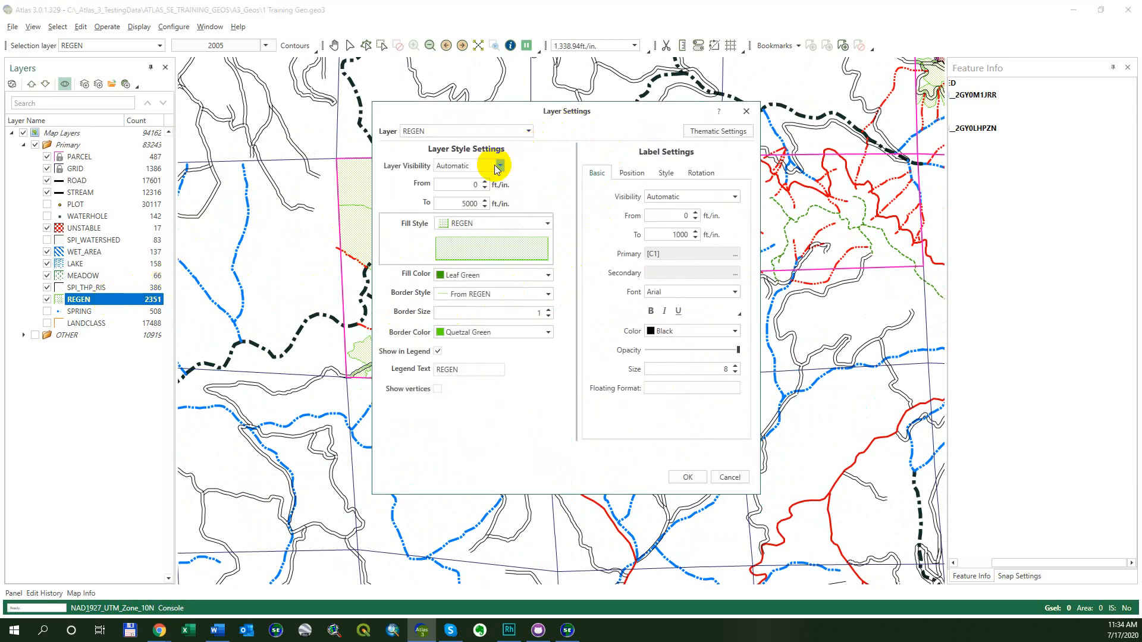
click(464, 204)
drag(458, 204, 465, 204)
text(1)
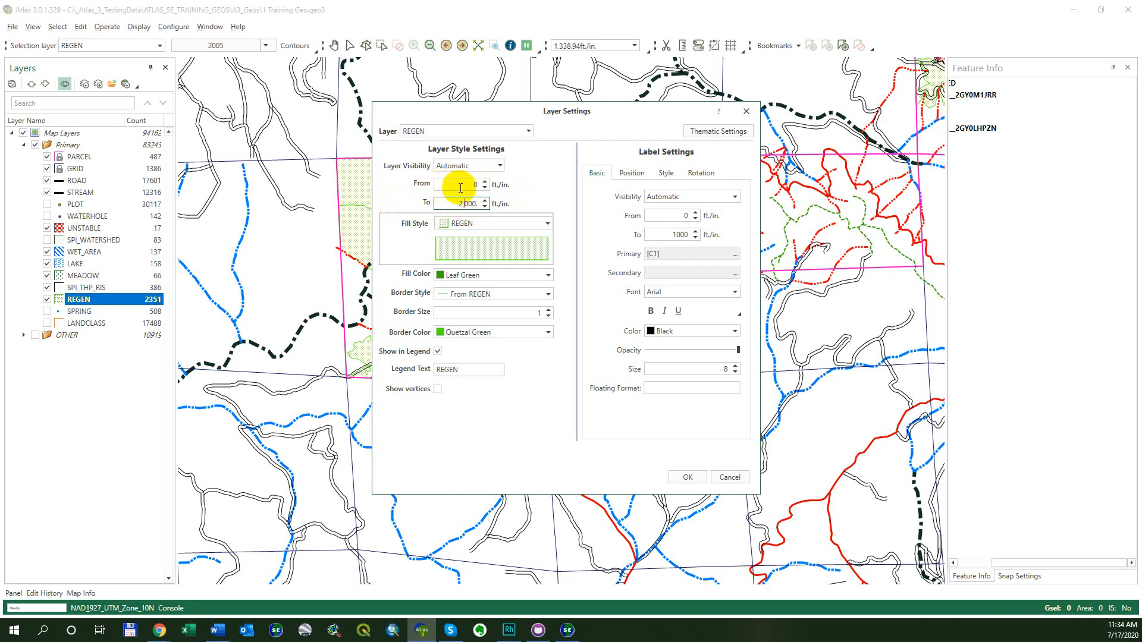
click(474, 184)
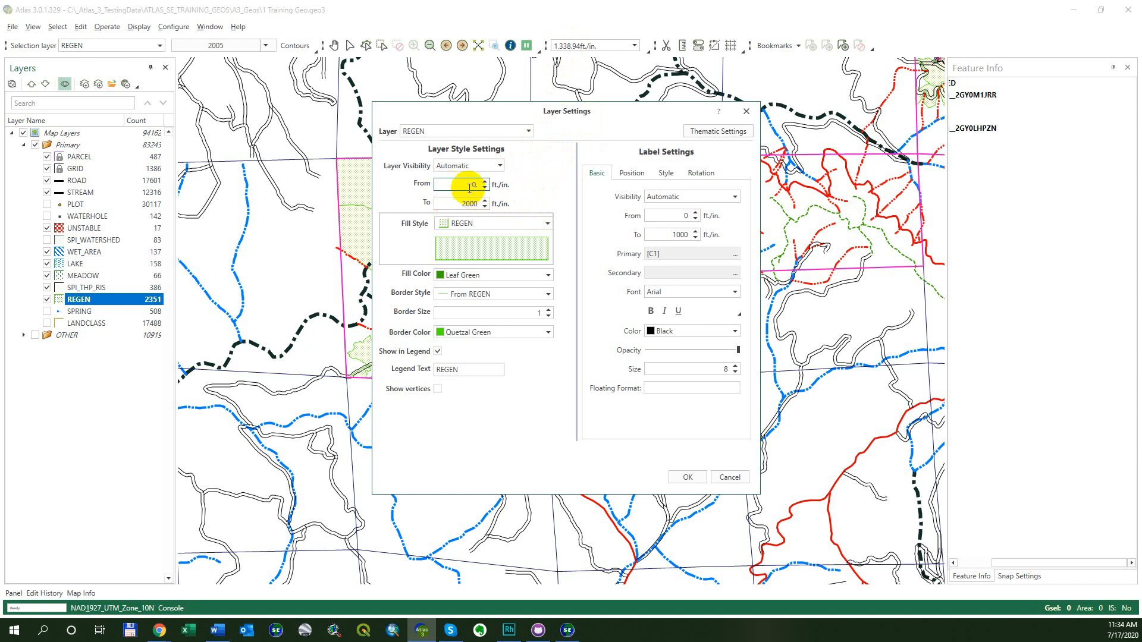
click(446, 203)
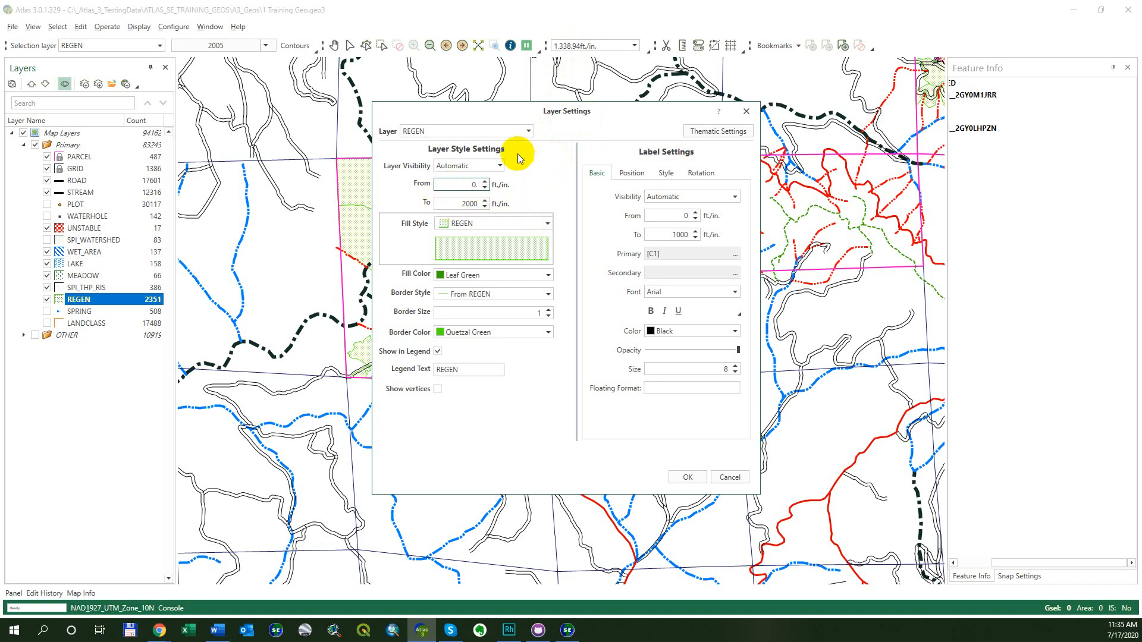
click(462, 204)
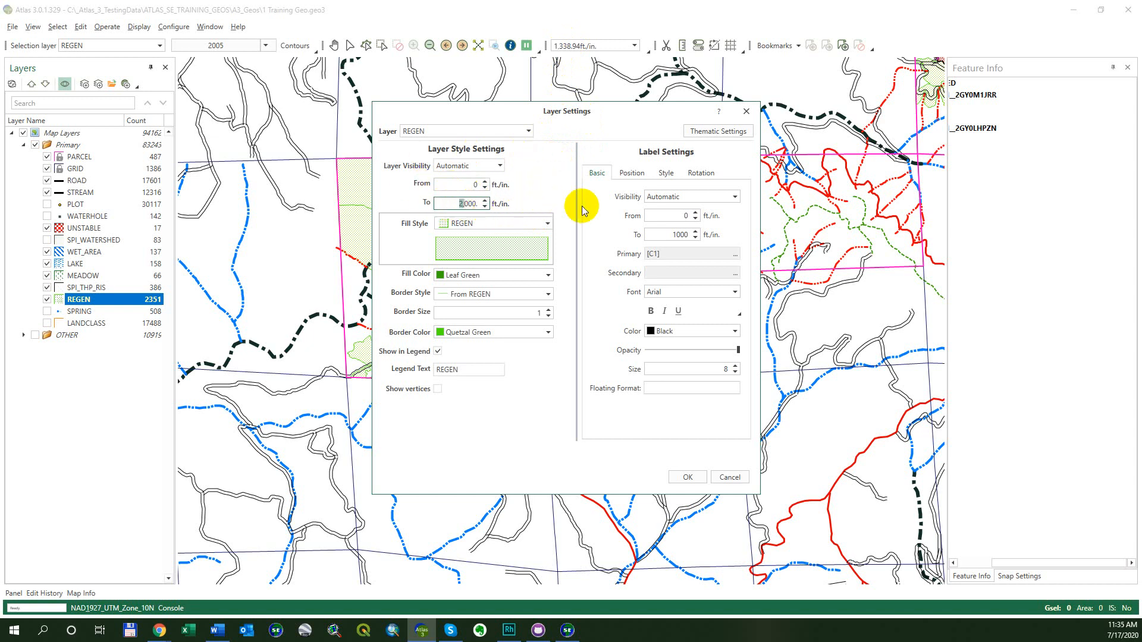
click(684, 477)
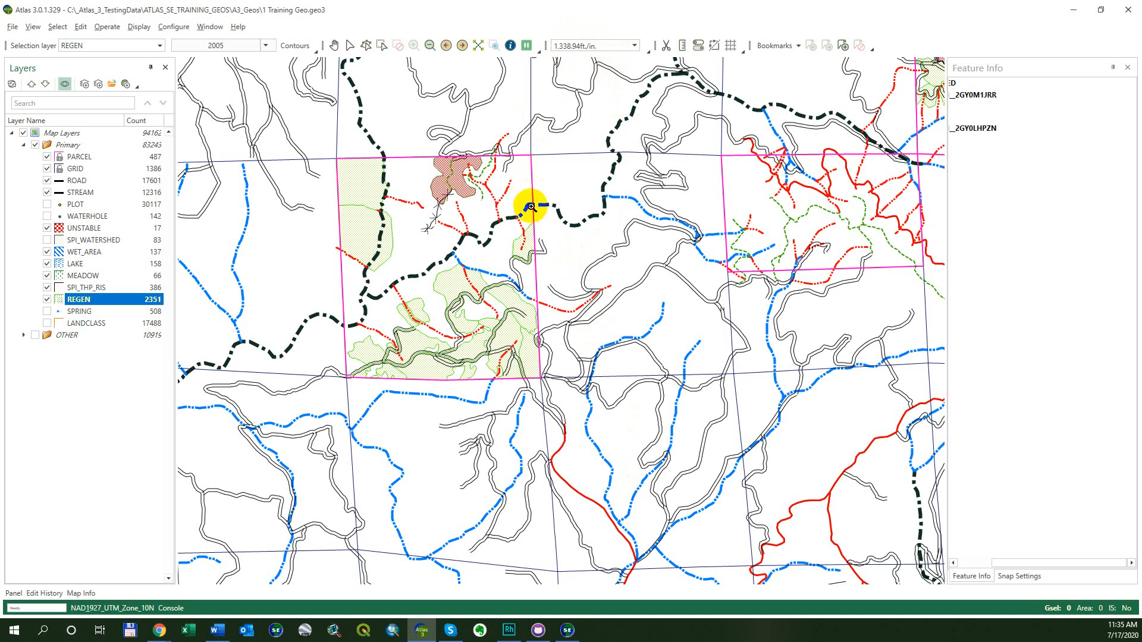
Zoom the map beyond the 2000 ft./in. limit and back below it to check the REGEN layer's display.
scroll(531, 206, down, 1)
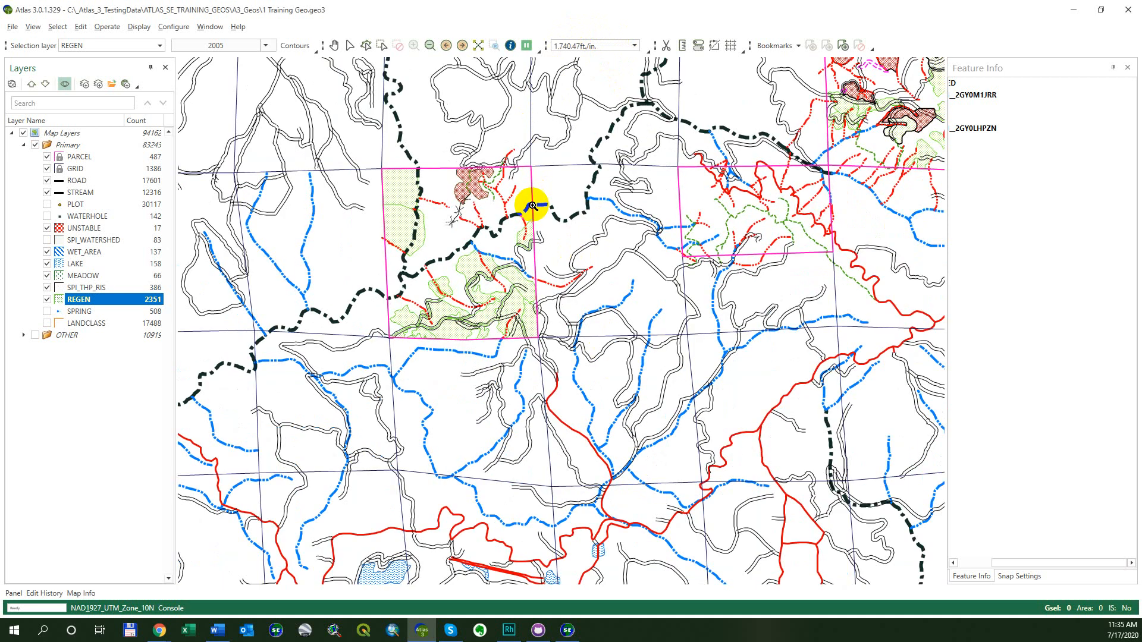
scroll(438, 194, down, 1)
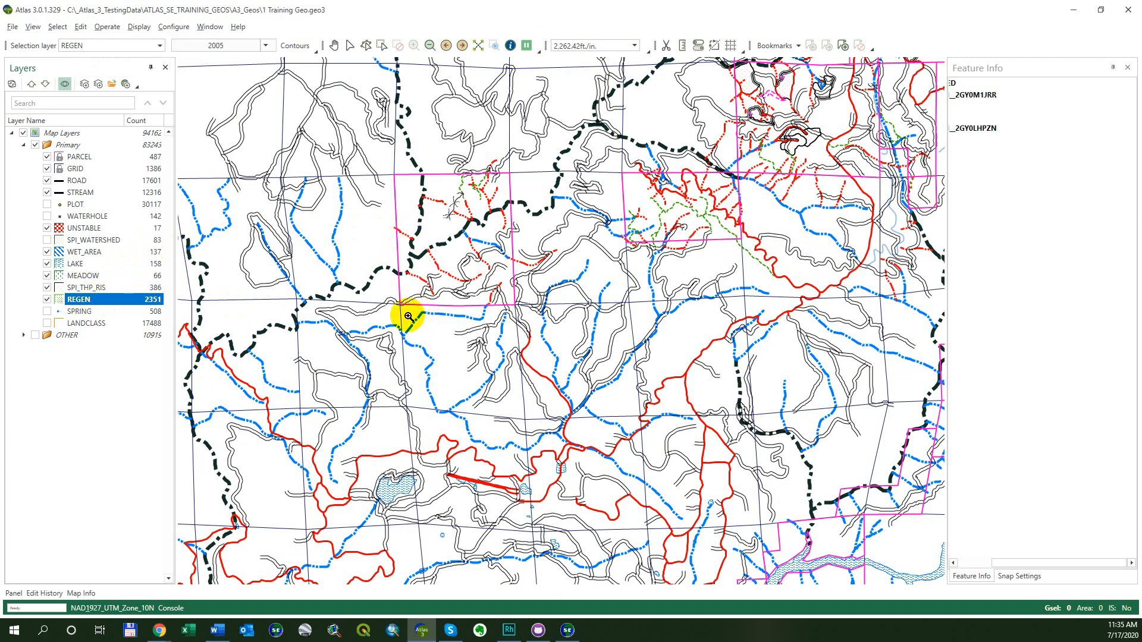
key(ctrl+b)
key(Escape)
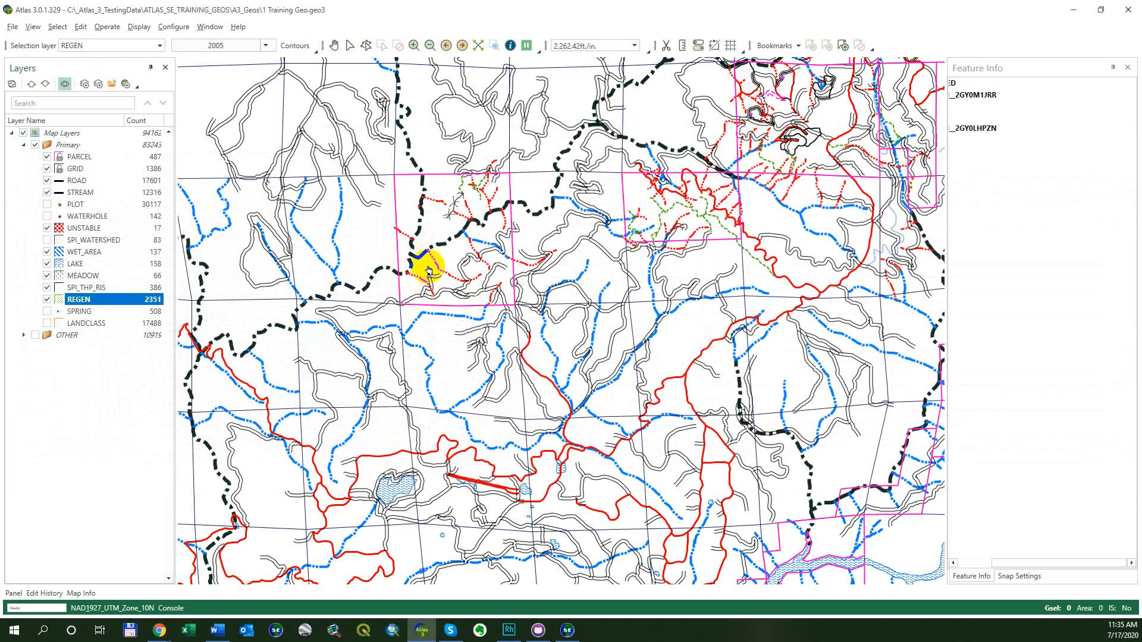
scroll(431, 261, up, 1)
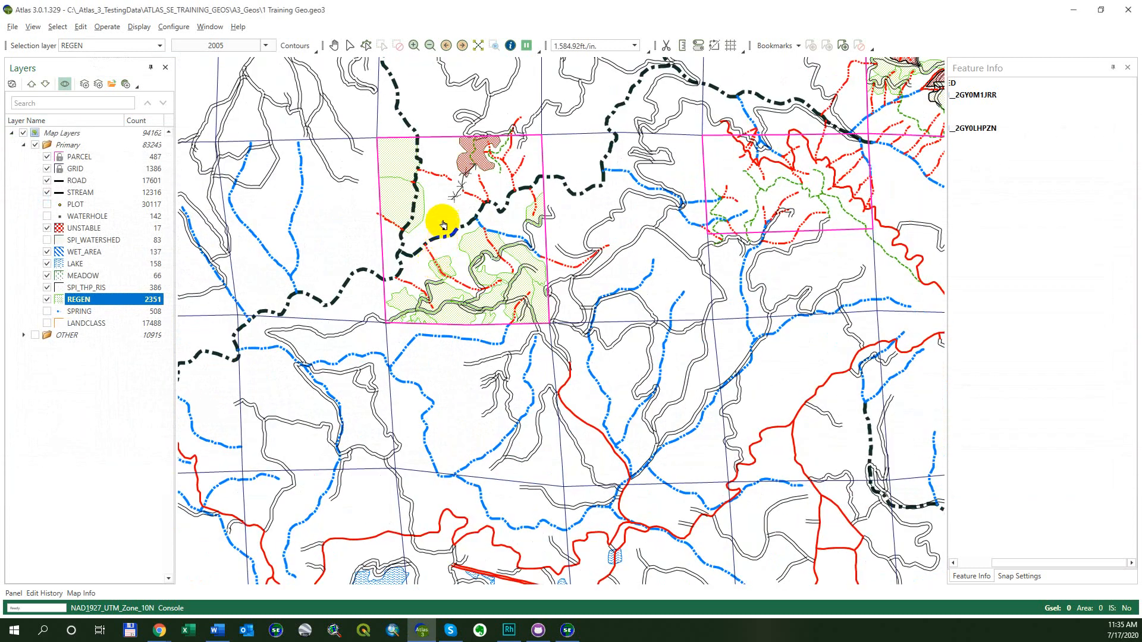
drag(445, 184, 435, 305)
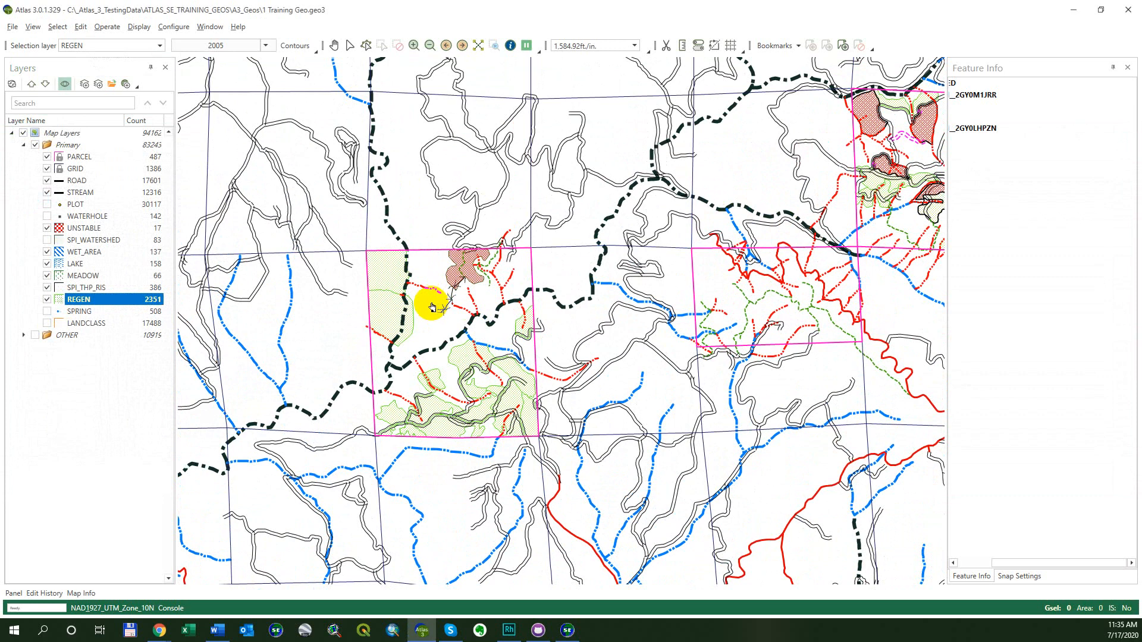
scroll(433, 307, up, 2)
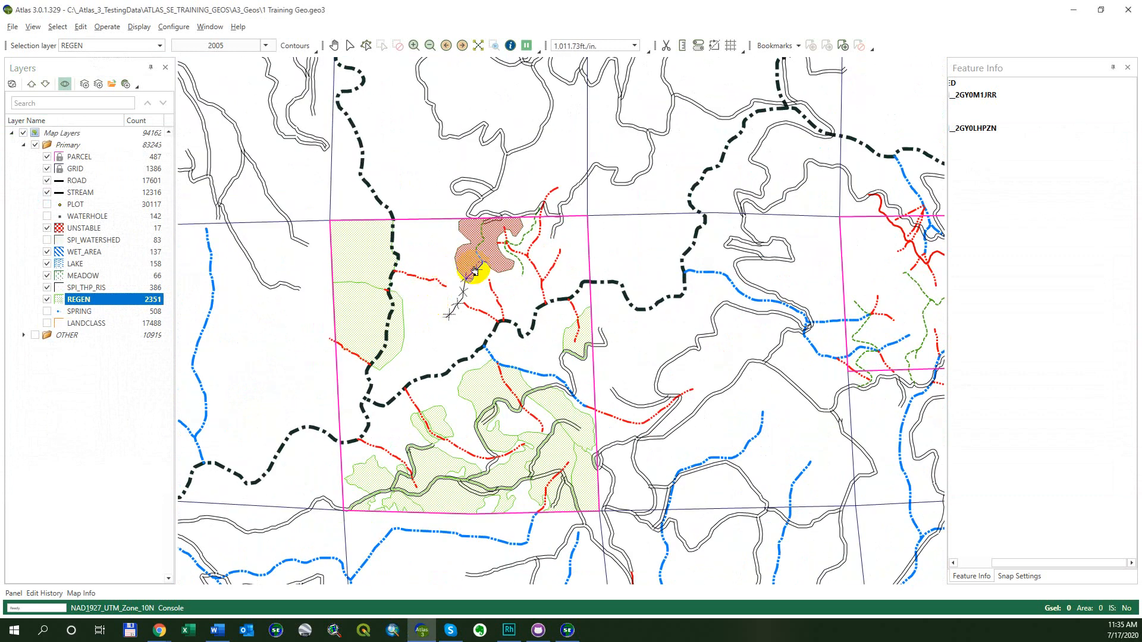
Zoom out to about 13,946 ft./in. and pan across the whole map to examine which layers are drawn.
scroll(473, 276, down, 7)
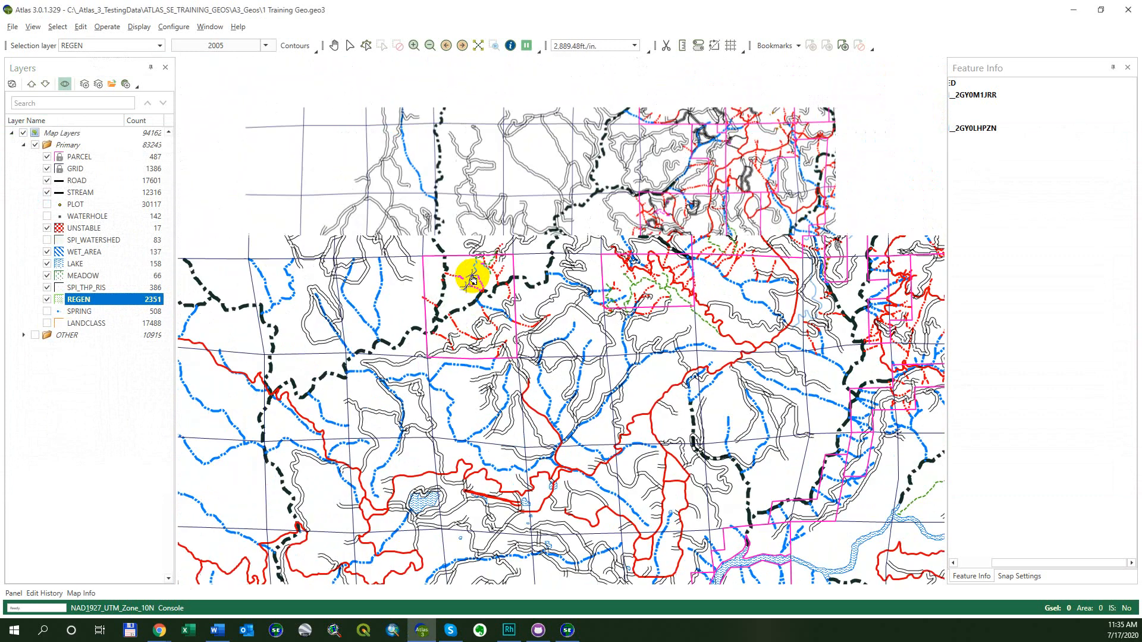
scroll(473, 277, down, 2)
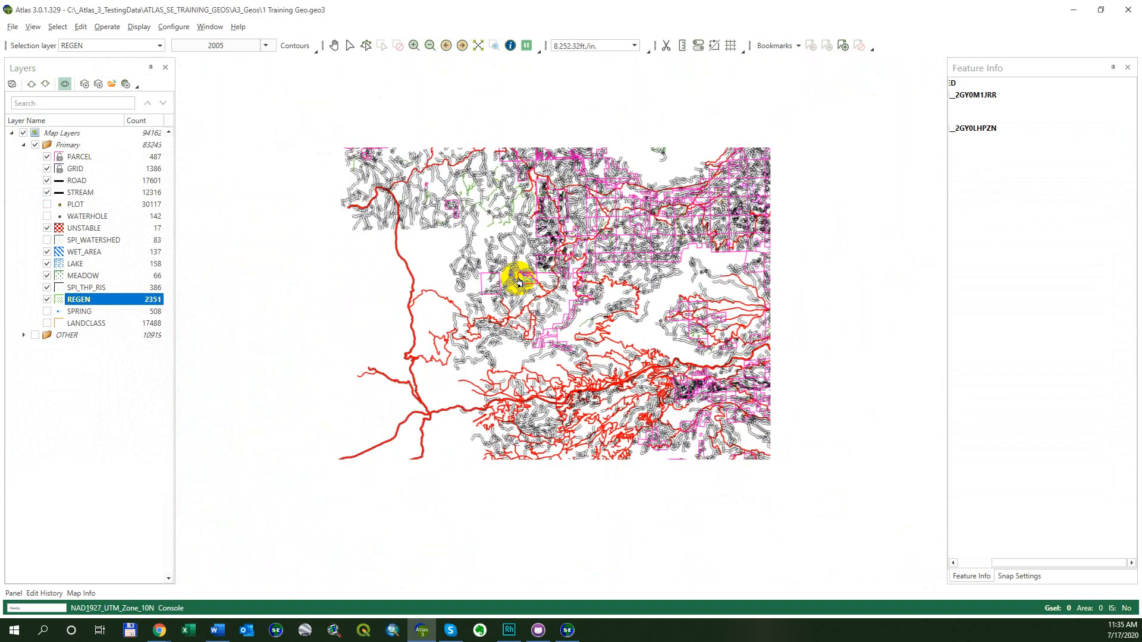
scroll(519, 281, down, 1)
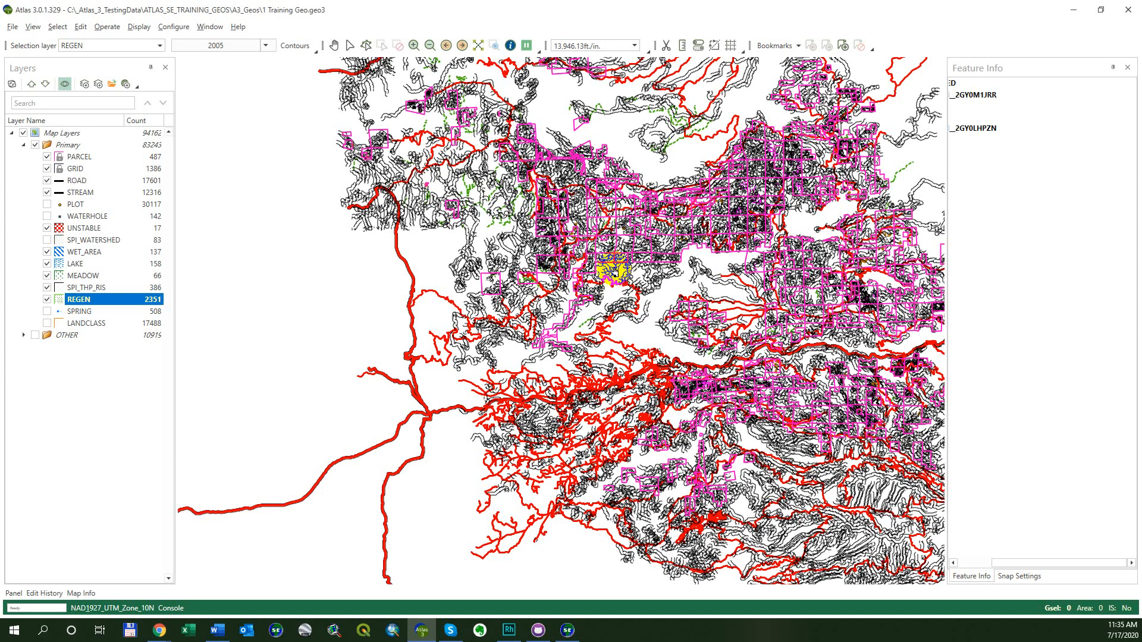
drag(620, 269, 484, 286)
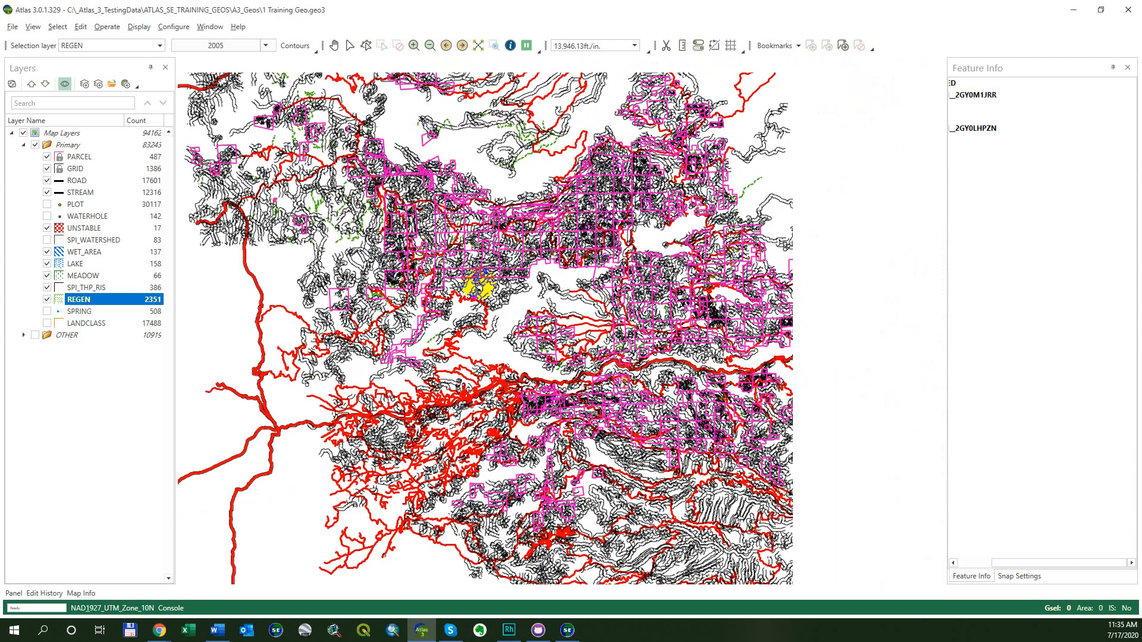
drag(528, 140, 541, 341)
drag(635, 453, 595, 201)
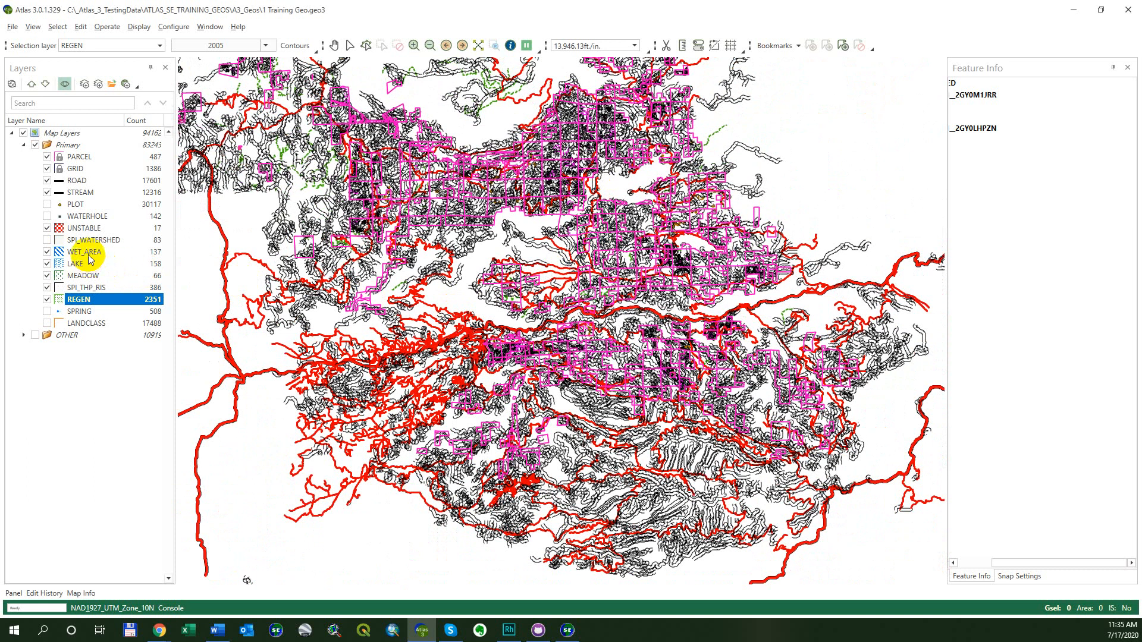
Check the STREAM layer's visibility range, and edit and apply the upper limit of the ROAD layer's automatic visibility range.
double_click(79, 193)
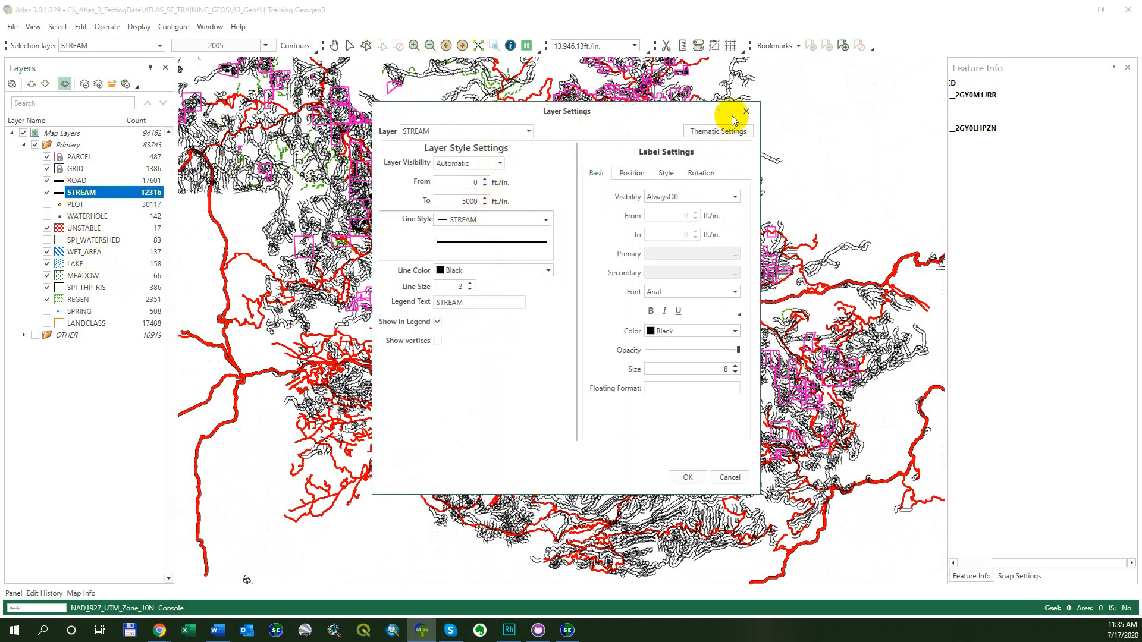
key(Return)
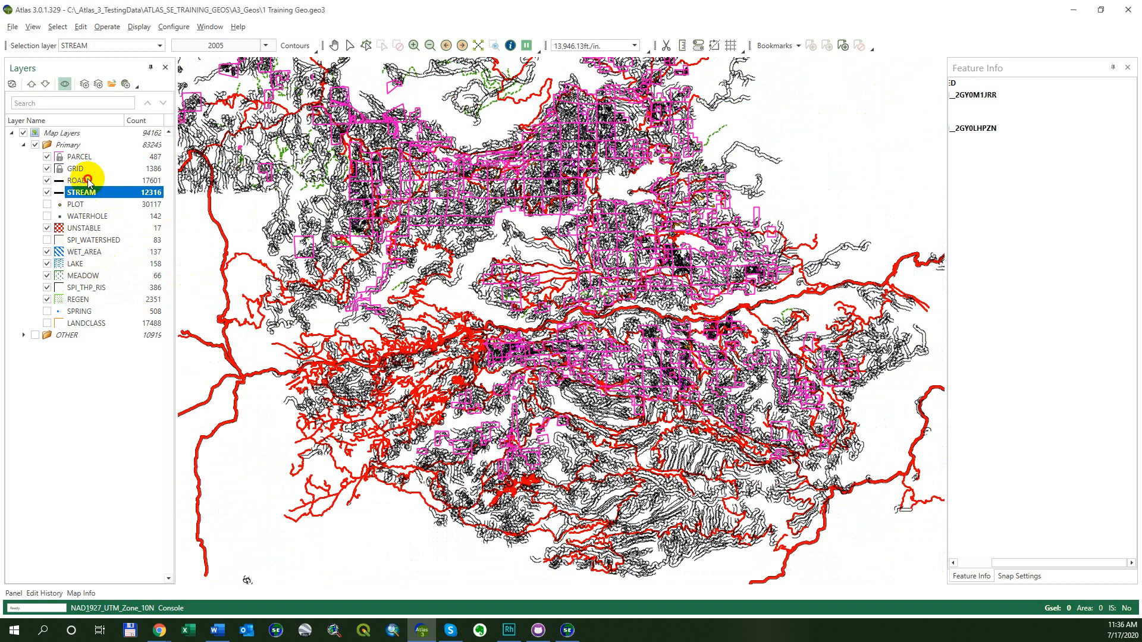
double_click(84, 180)
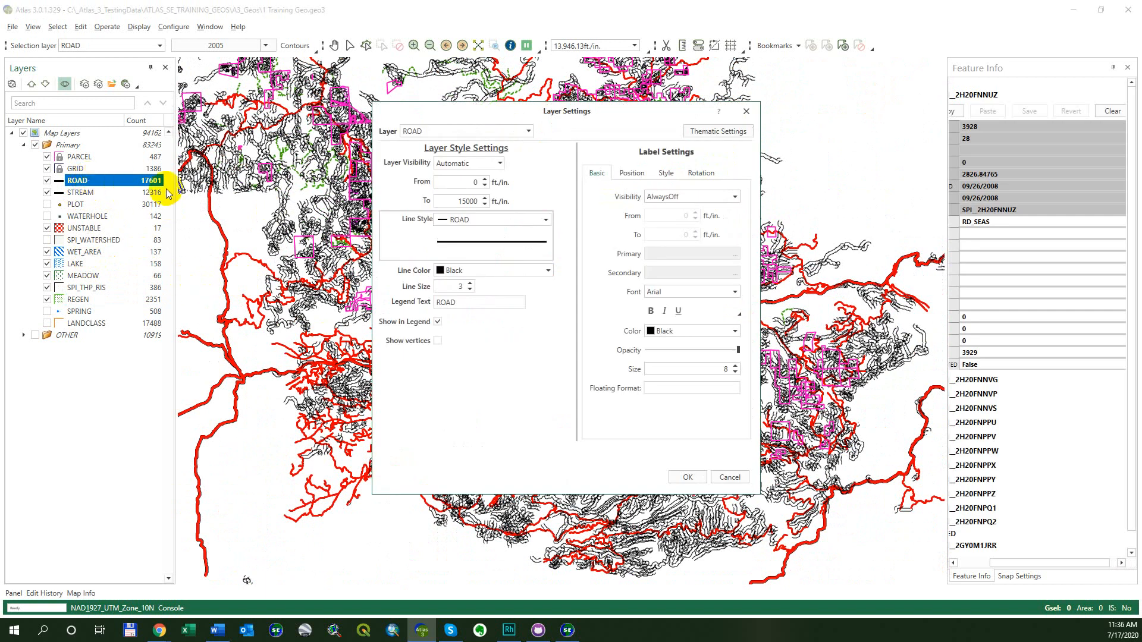
click(468, 200)
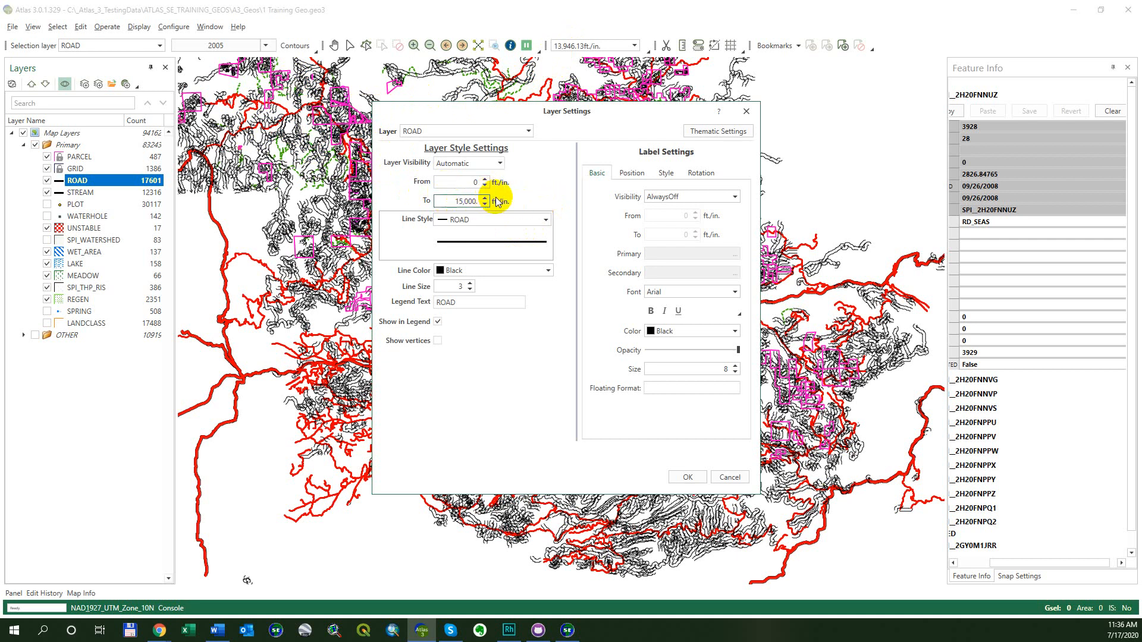
click(669, 482)
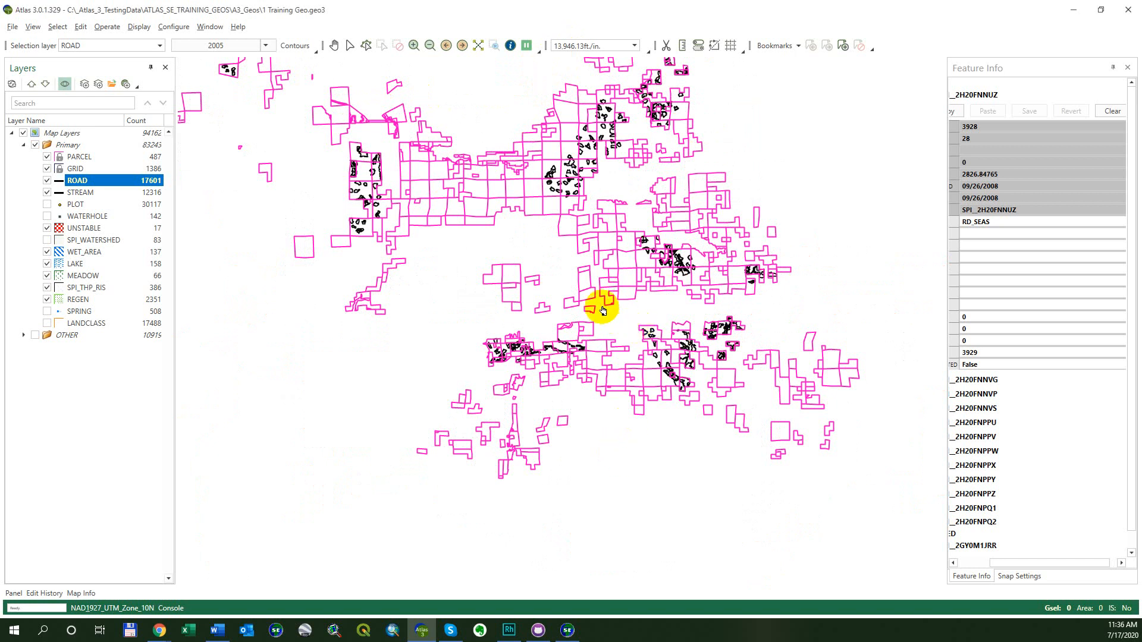
Zoom the map out to about 18,128 ft./in. and back in to about 737 ft./in. to check which layers are drawn.
drag(644, 247, 640, 331)
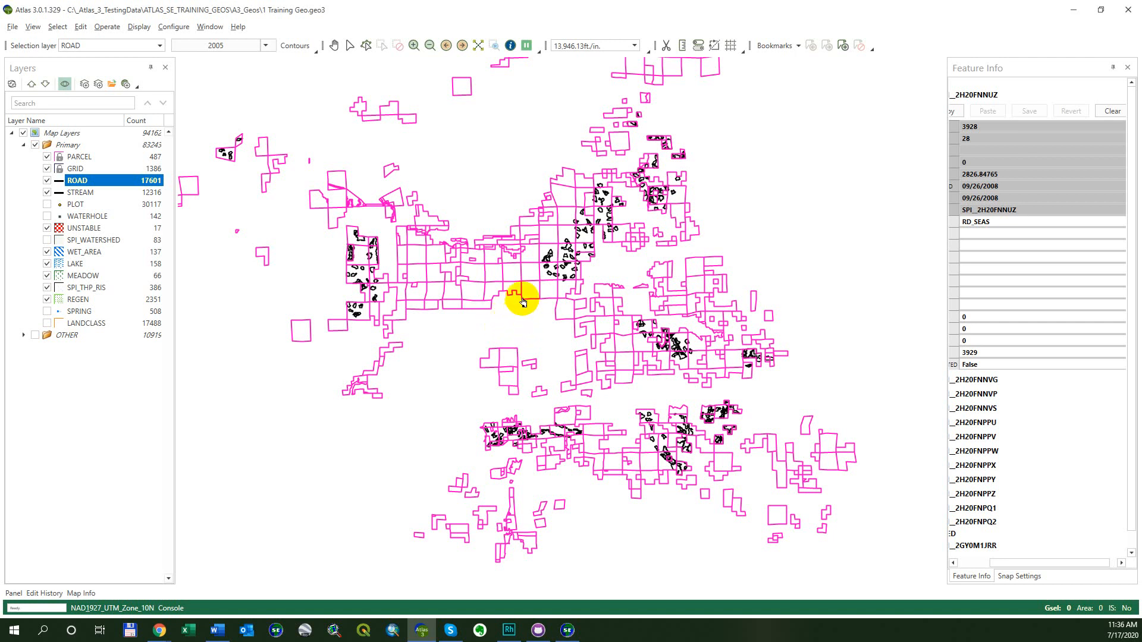
scroll(526, 316, down, 2)
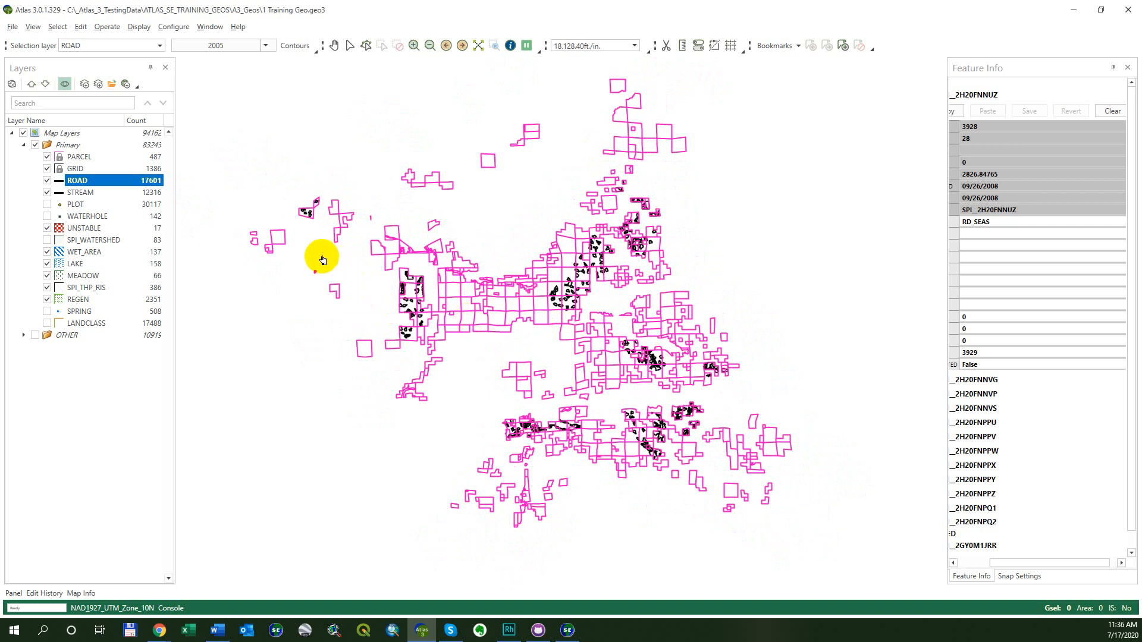
scroll(363, 346, up, 4)
scroll(369, 373, up, 4)
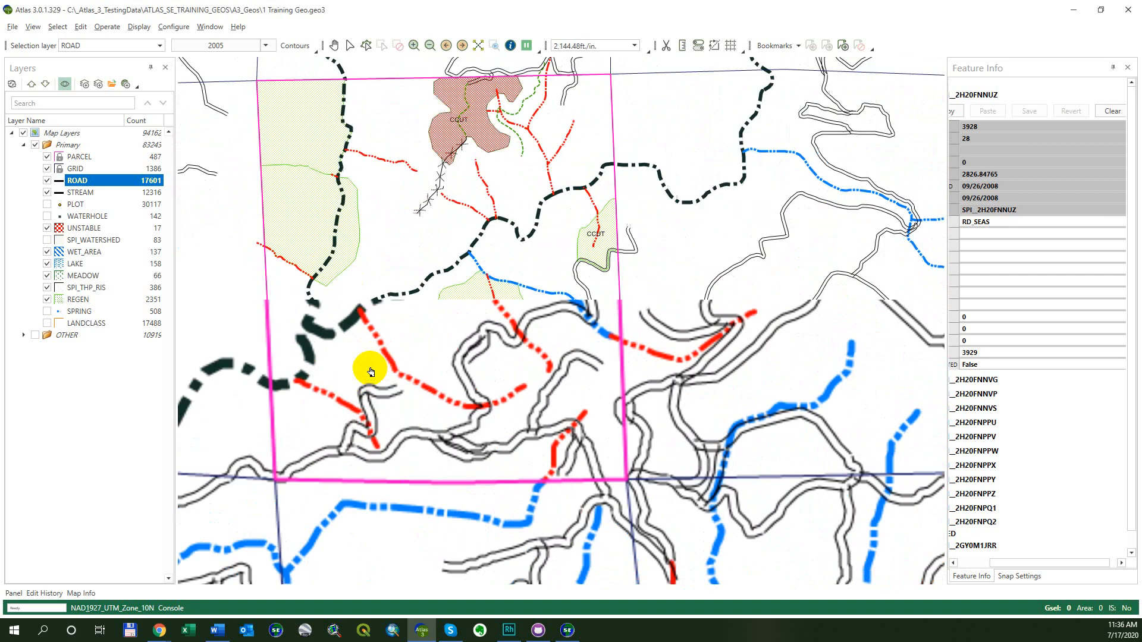
scroll(467, 374, up, 4)
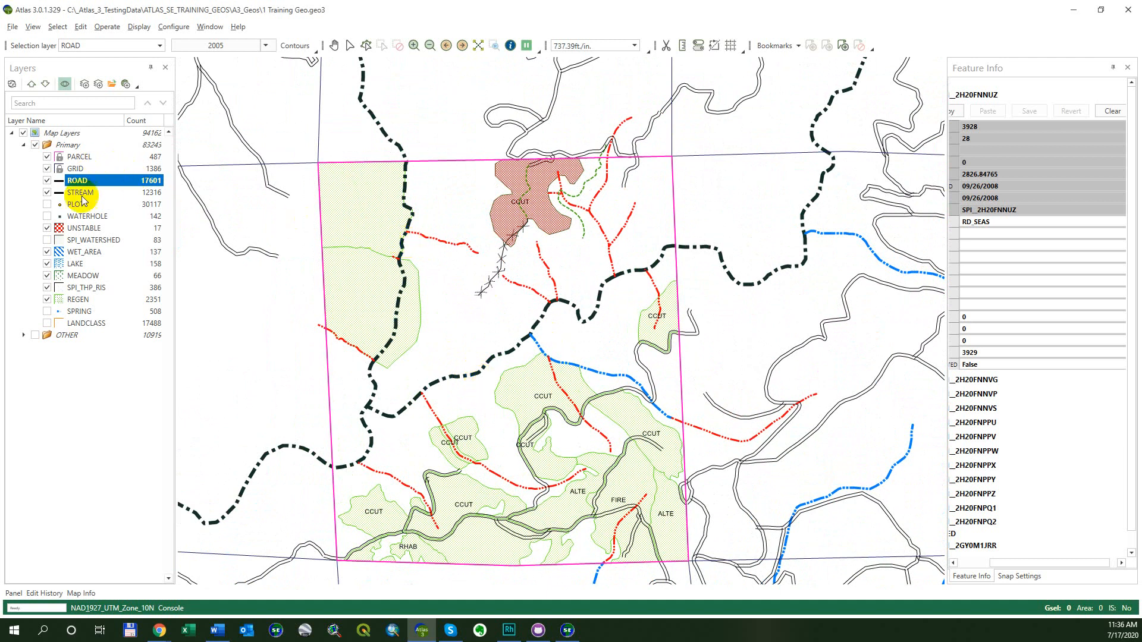
Open the REGEN layer's settings and look through the available fill styles in the Hatch, Nature and Simple categories.
click(83, 299)
double_click(84, 299)
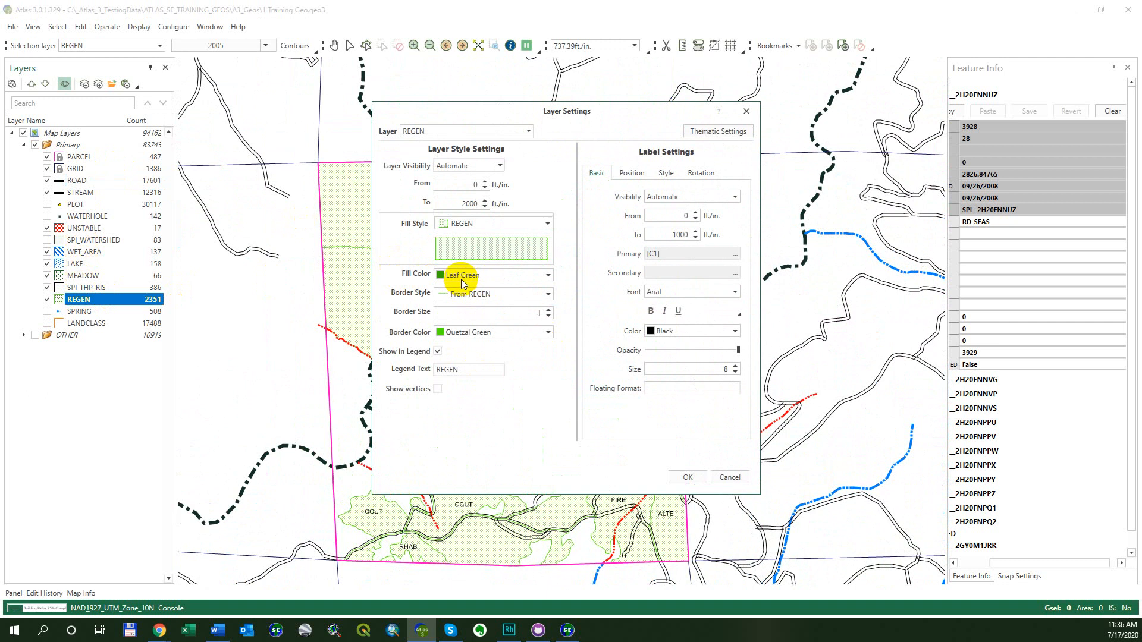
click(547, 224)
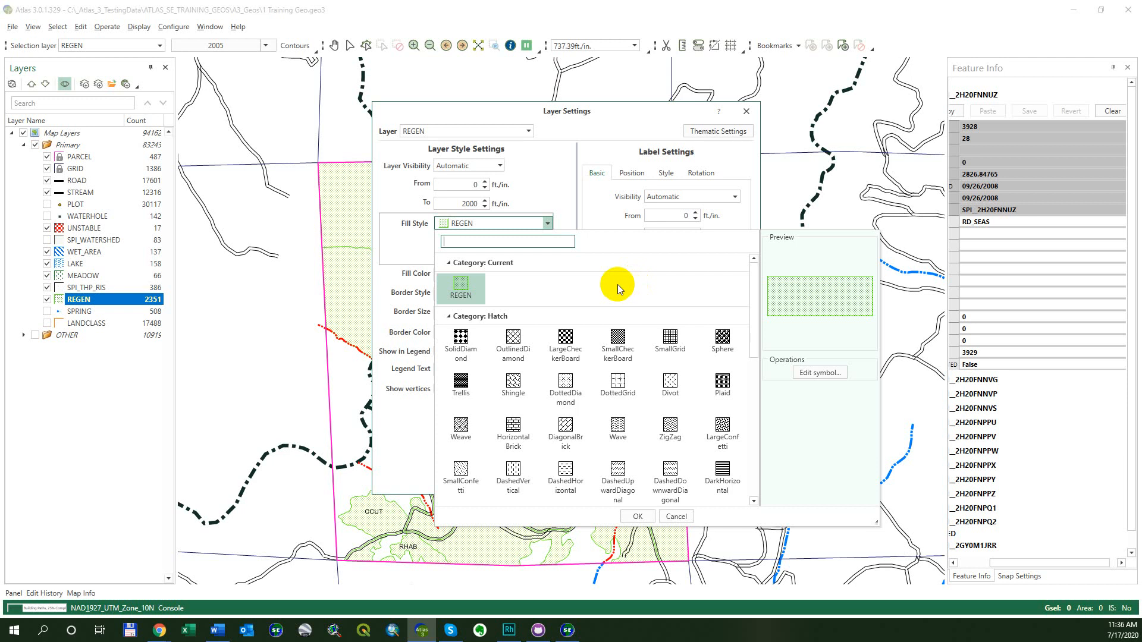
scroll(491, 299, down, 10)
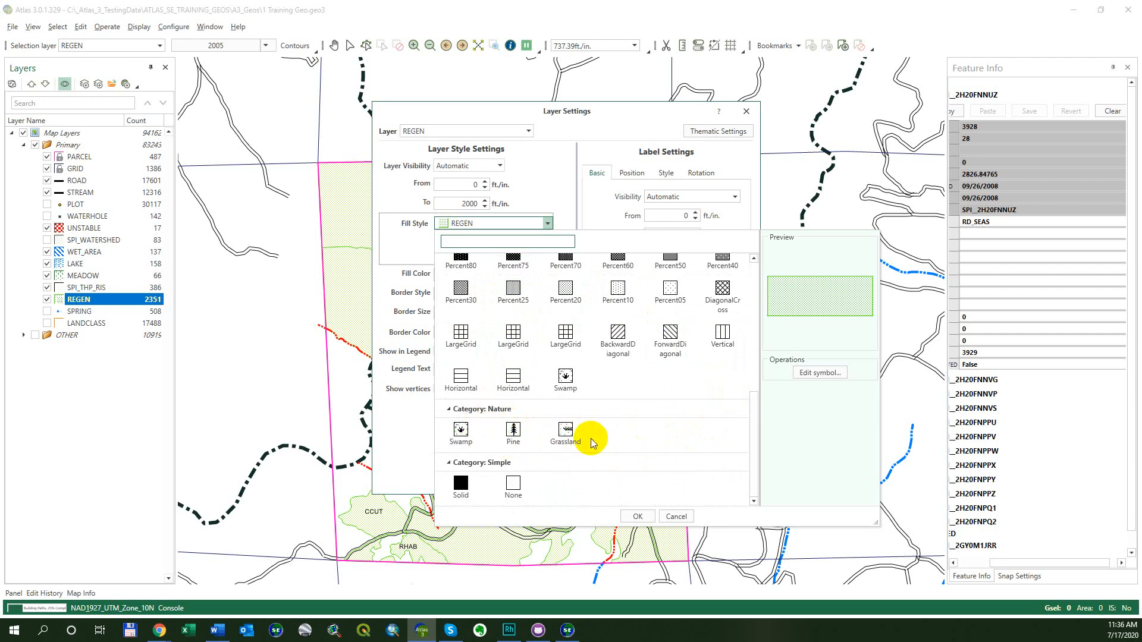
scroll(630, 450, up, 5)
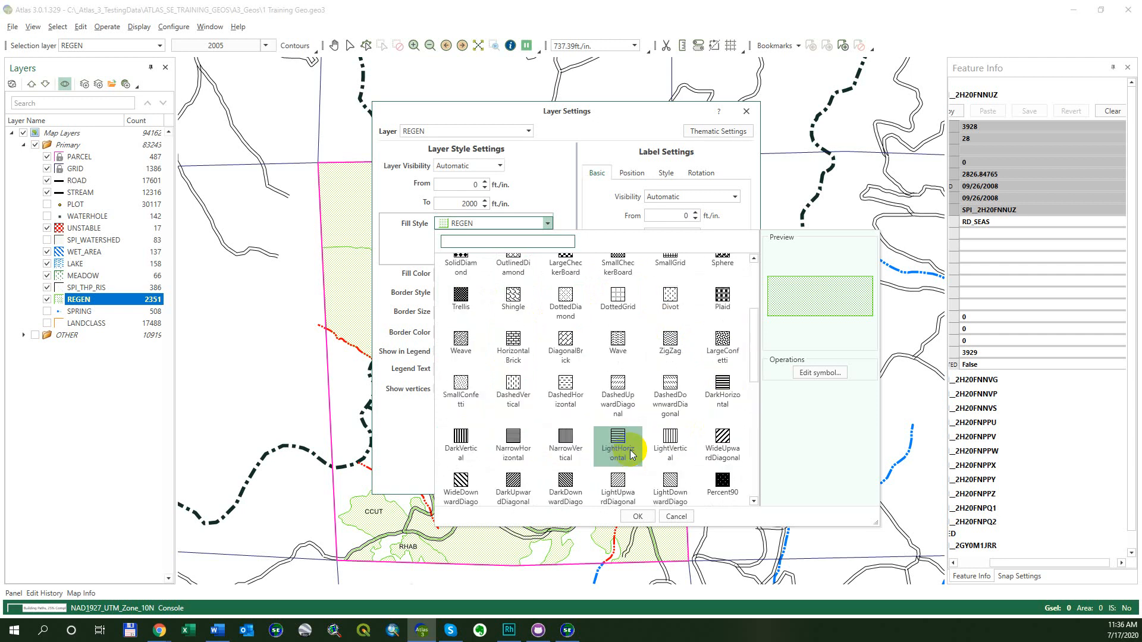
scroll(631, 450, down, 5)
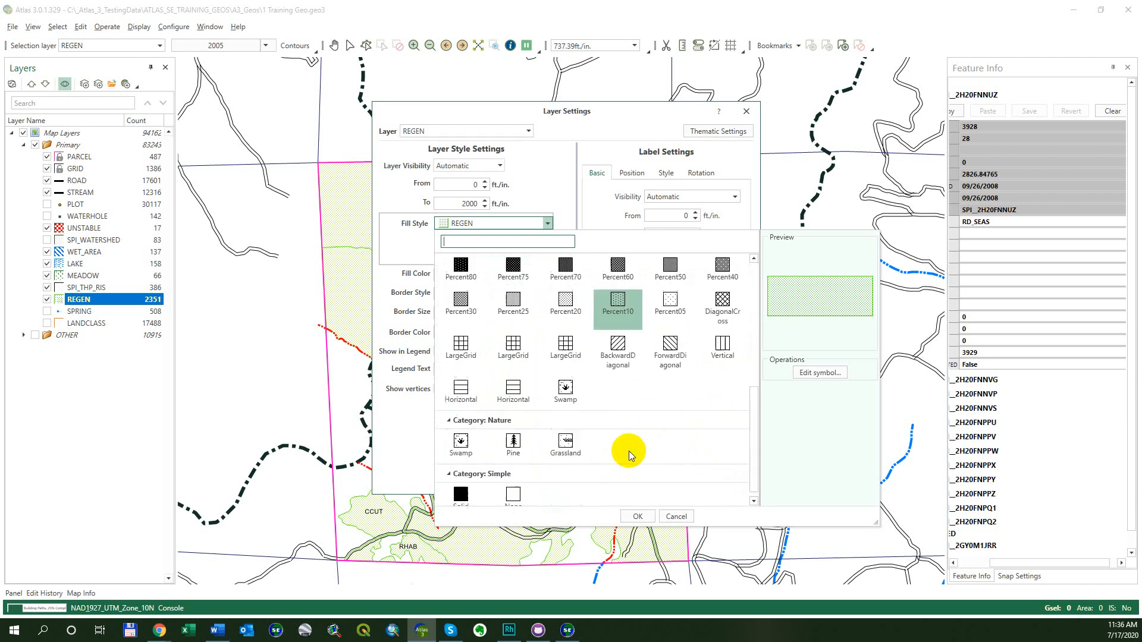
click(407, 420)
Look through the layers selectable within Layer Settings, view the WATERHOLE layer's point settings, and close the dialog.
click(488, 136)
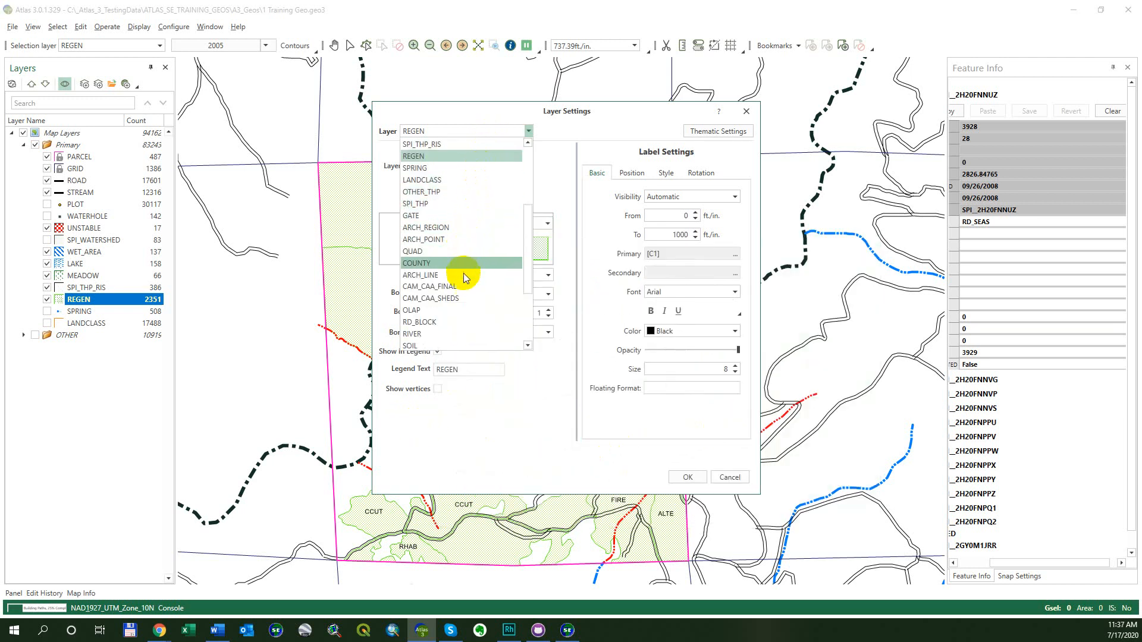
scroll(452, 273, down, 3)
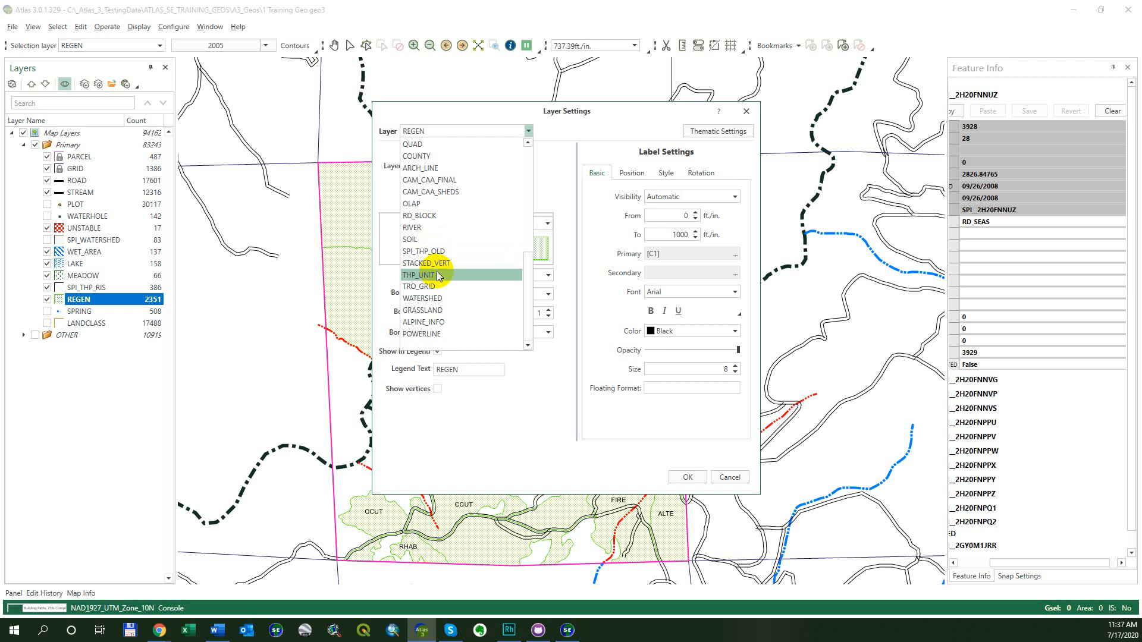
scroll(434, 262, up, 2)
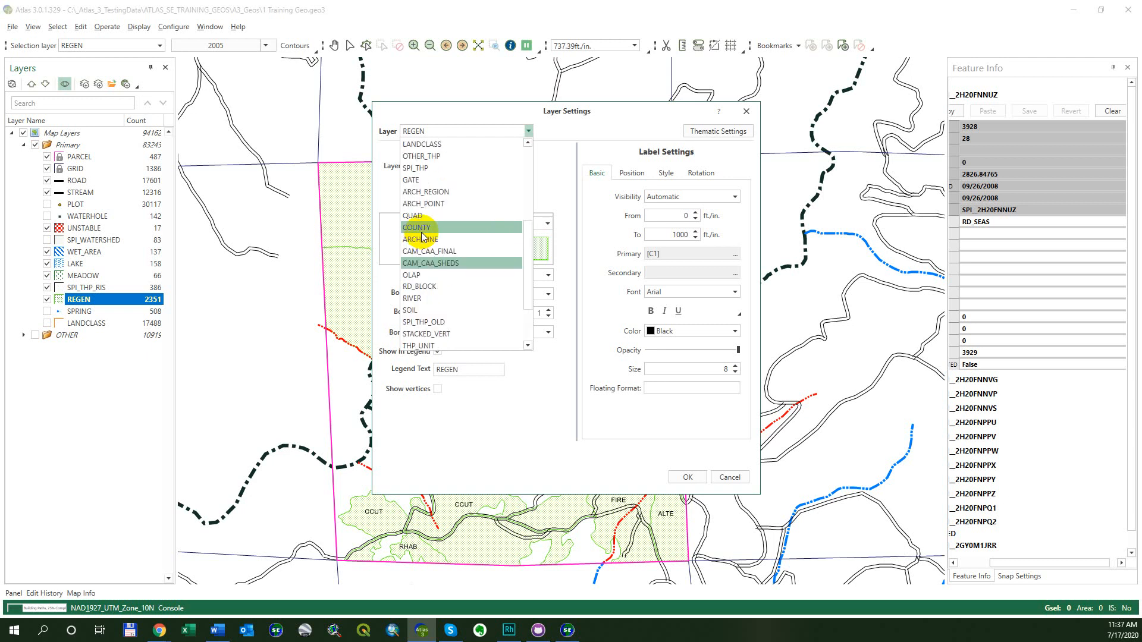
scroll(421, 237, up, 2)
scroll(421, 238, up, 2)
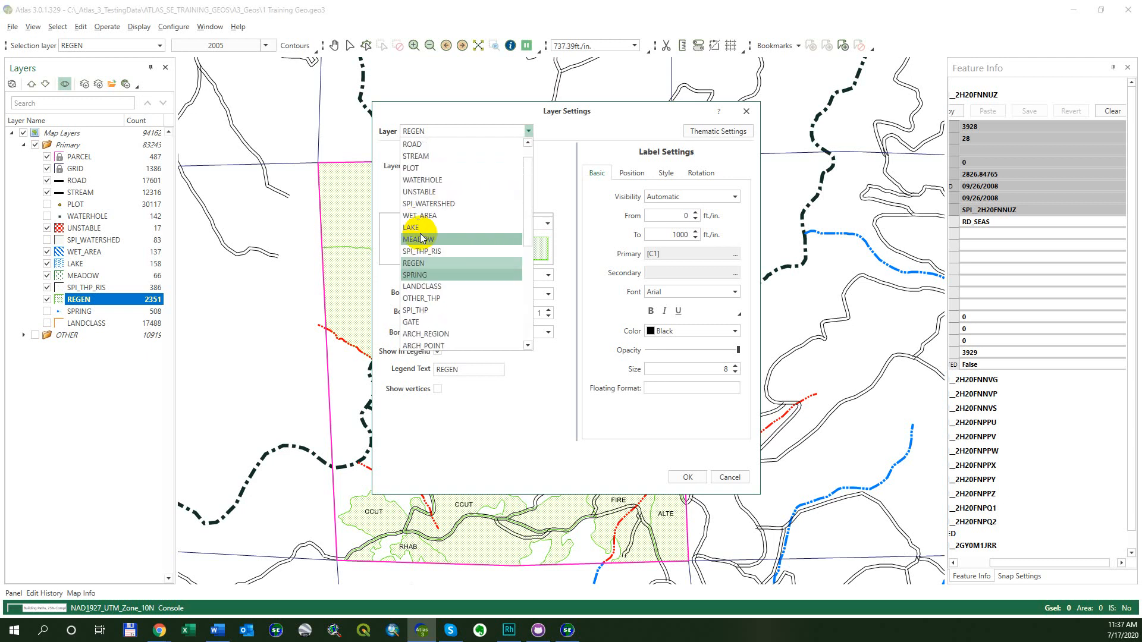
click(435, 179)
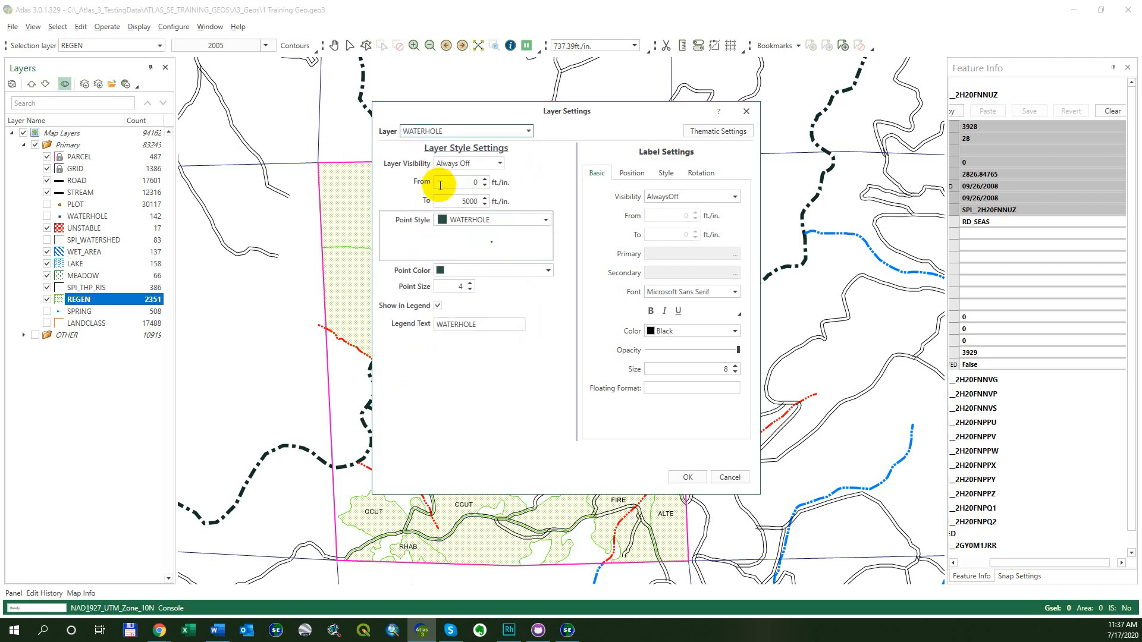
click(458, 131)
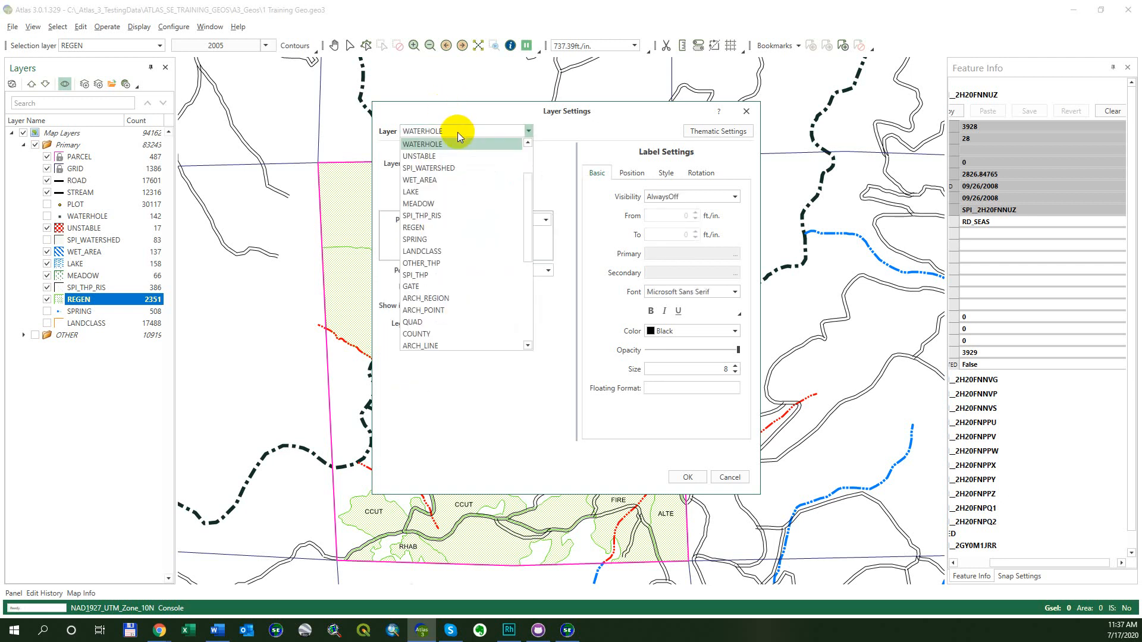
click(457, 132)
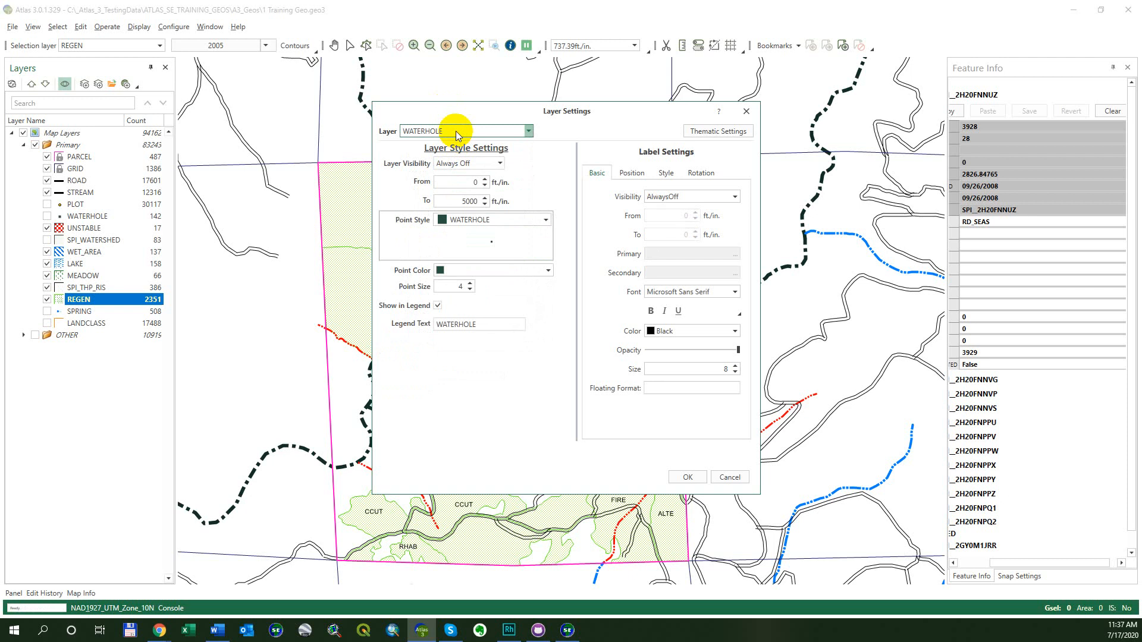
click(455, 131)
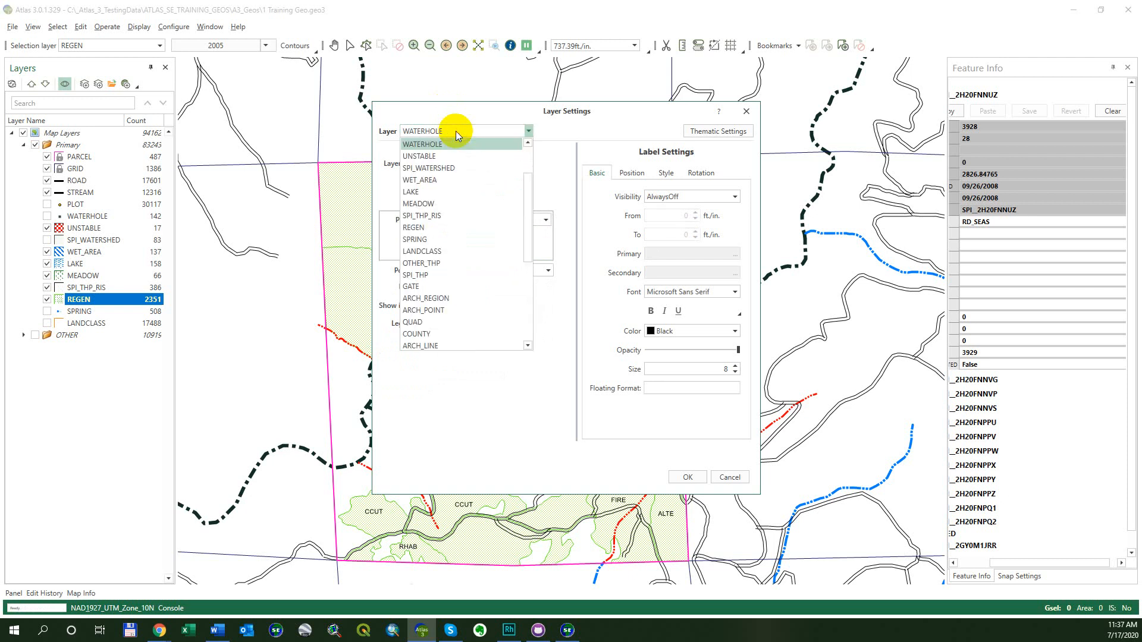
click(546, 456)
click(703, 481)
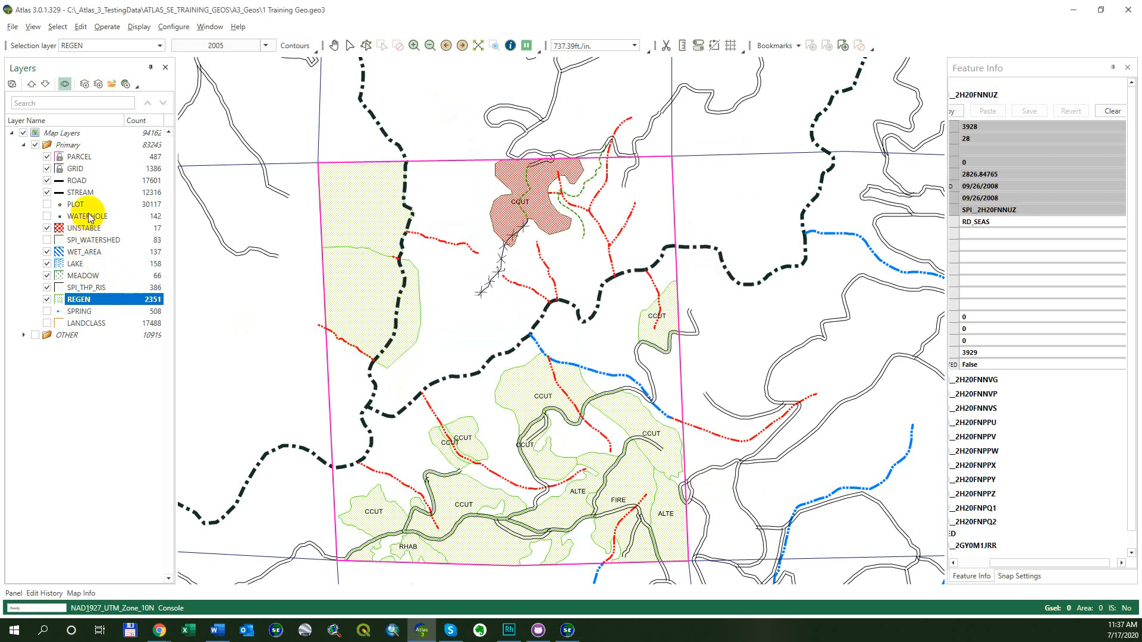
Open the STREAM layer's settings and look through the available line styles in the Dash, GeoPDF, Other and Road categories.
double_click(82, 192)
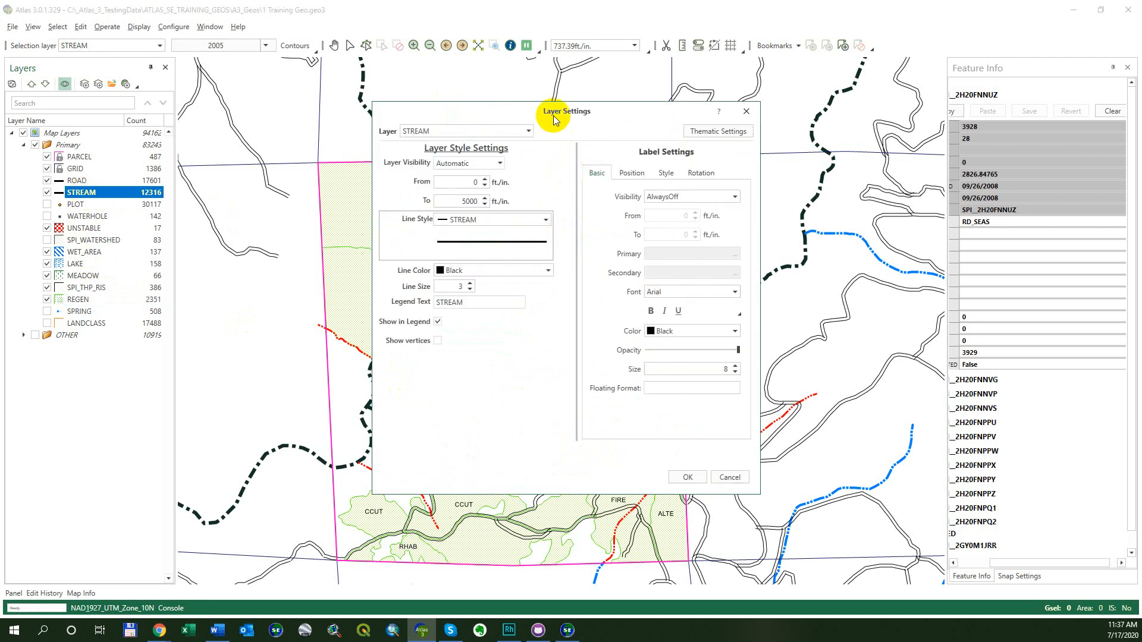
click(546, 220)
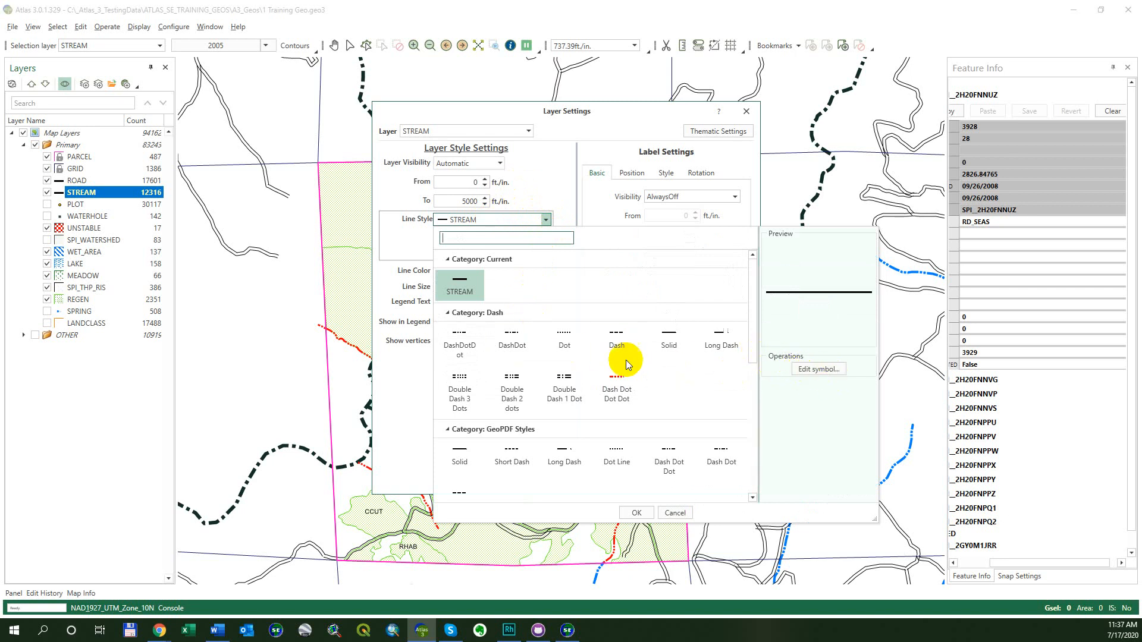
scroll(528, 315, down, 2)
scroll(528, 320, up, 2)
scroll(528, 319, down, 7)
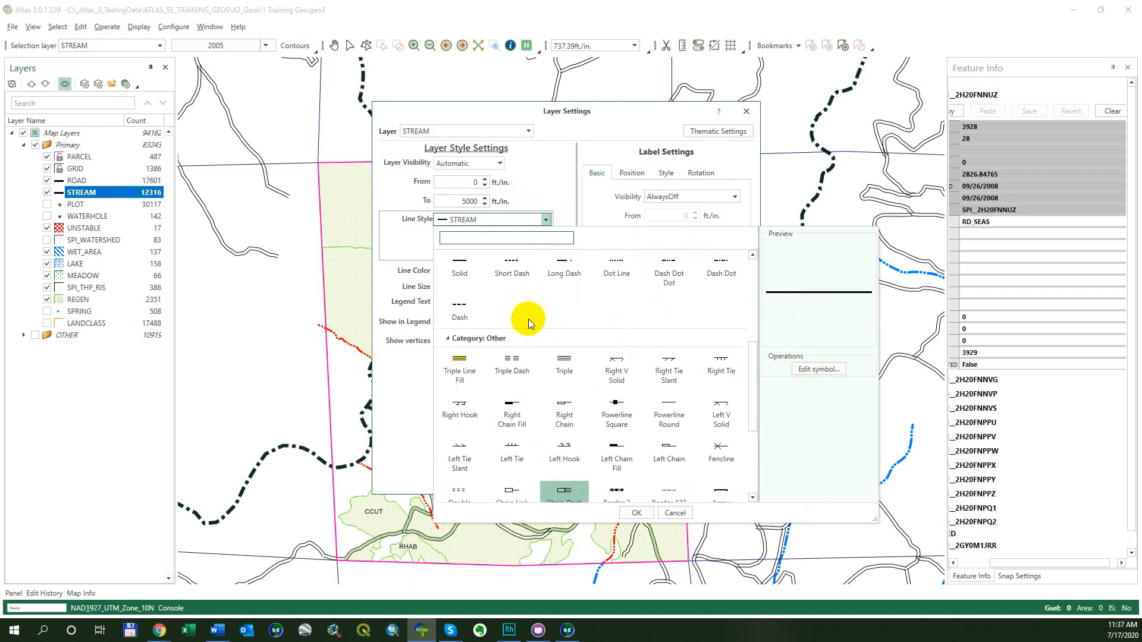
scroll(528, 320, up, 3)
scroll(526, 321, up, 4)
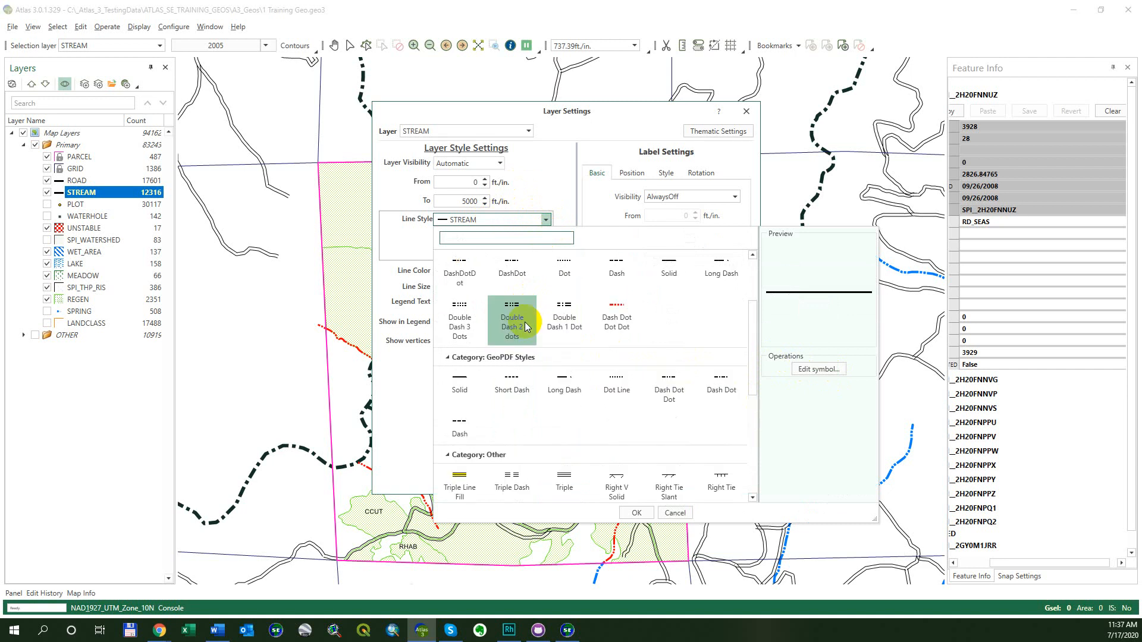
scroll(500, 372, down, 4)
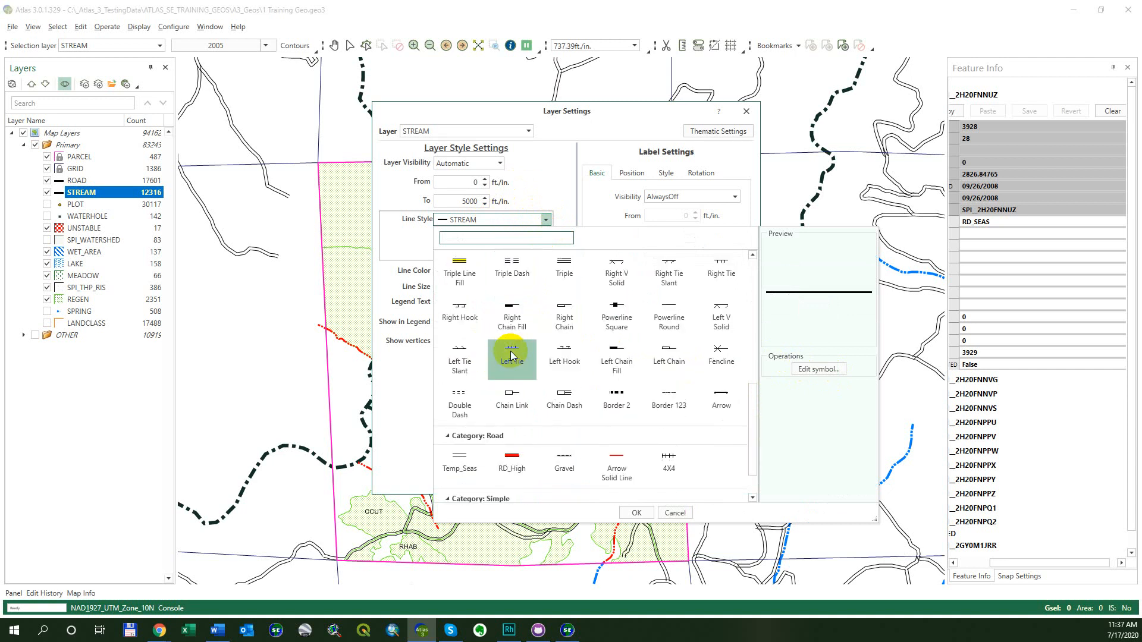
scroll(511, 356, down, 1)
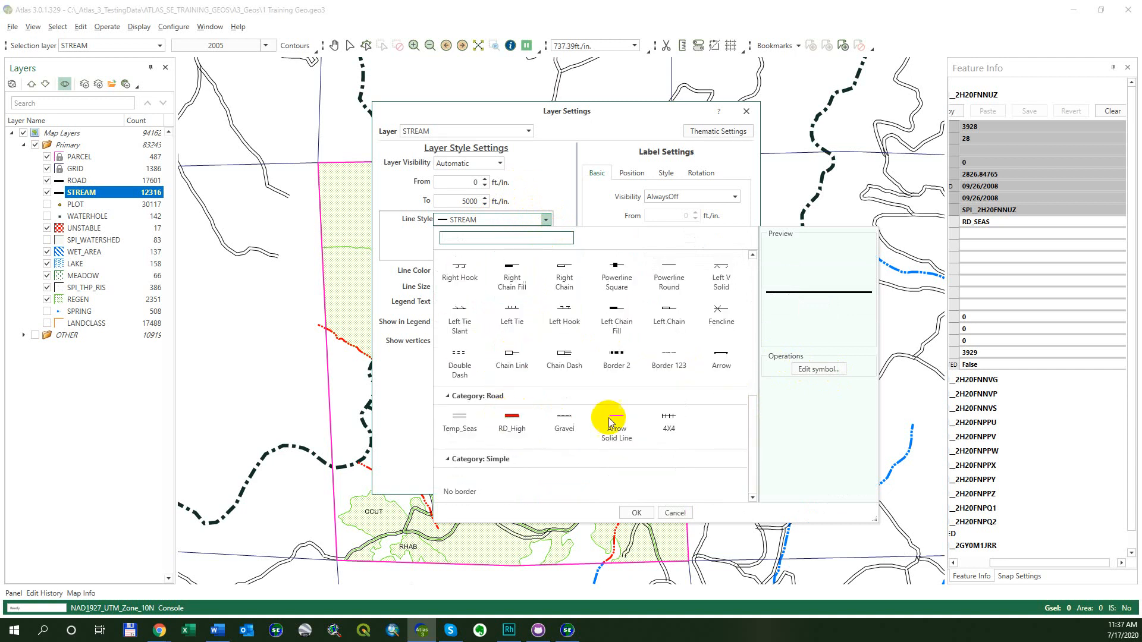
Open the STREAM line symbol for editing and set its stroke type to Cartographic.
click(825, 371)
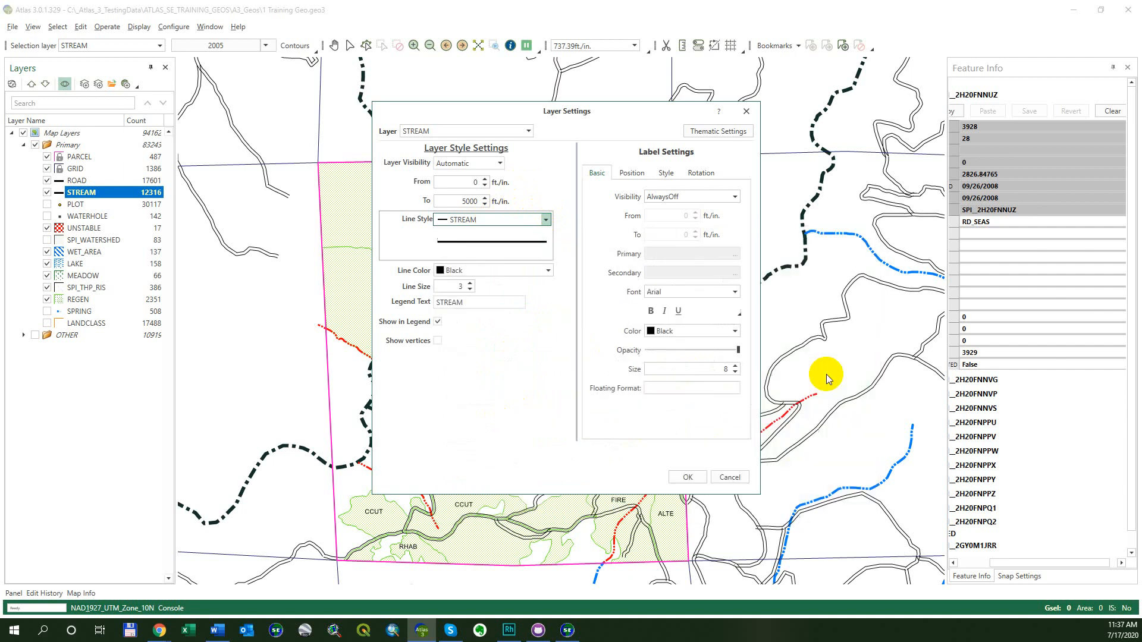
click(586, 232)
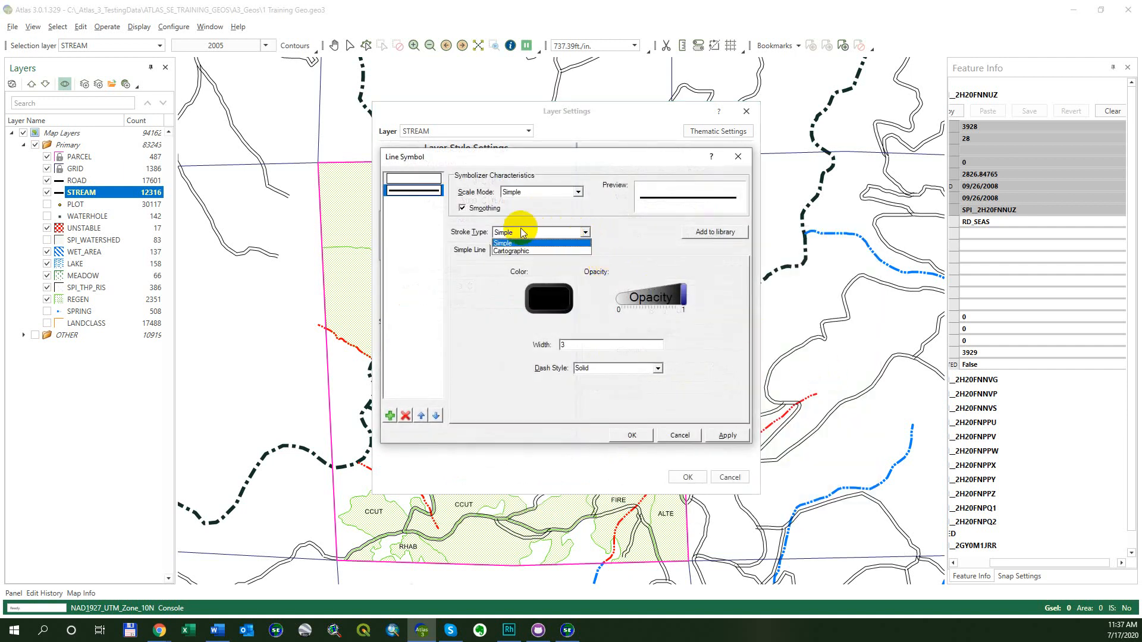
click(523, 248)
click(524, 251)
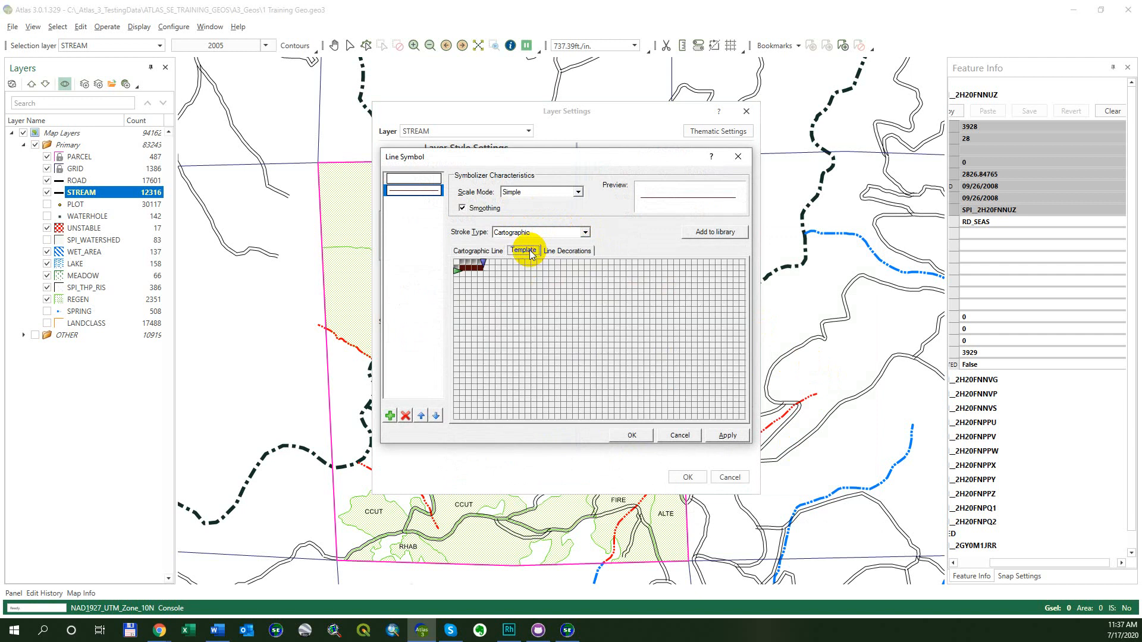
Enlarge the cartographic line's template pattern and clear five columns in it to create gaps along the line.
click(548, 251)
click(523, 249)
mouse_move(483, 262)
mouse_down()
mouse_move(655, 262)
mouse_move(466, 335)
mouse_up()
click(493, 267)
click(540, 266)
click(576, 267)
click(606, 267)
click(643, 266)
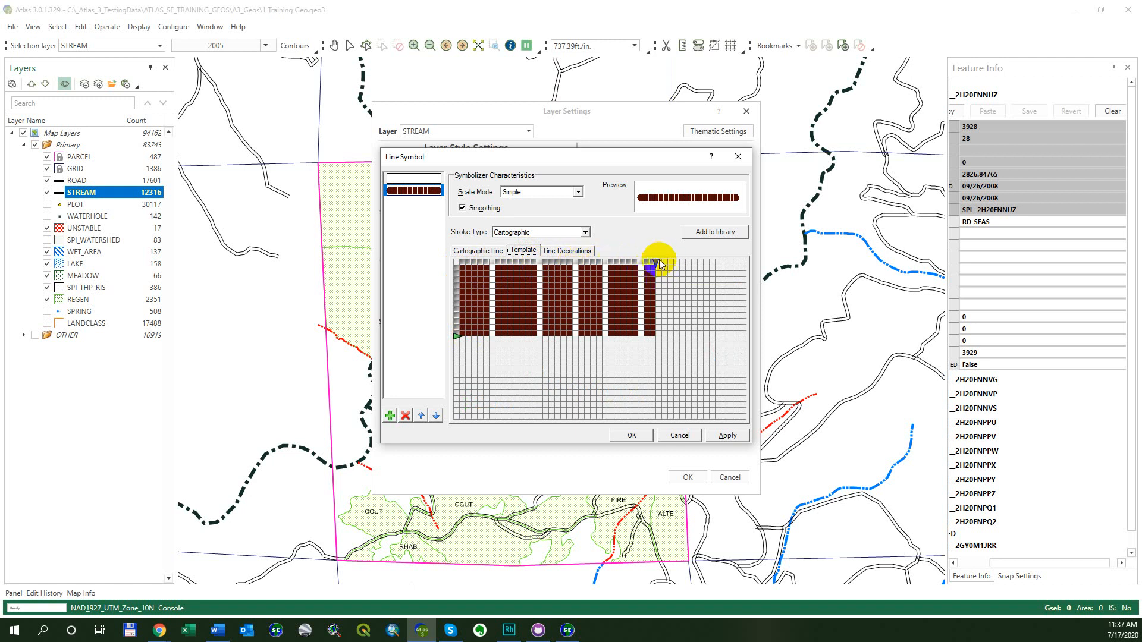
Add a line decoration to the cartographic line and open its triangle symbol to view the custom size settings.
click(562, 250)
click(464, 402)
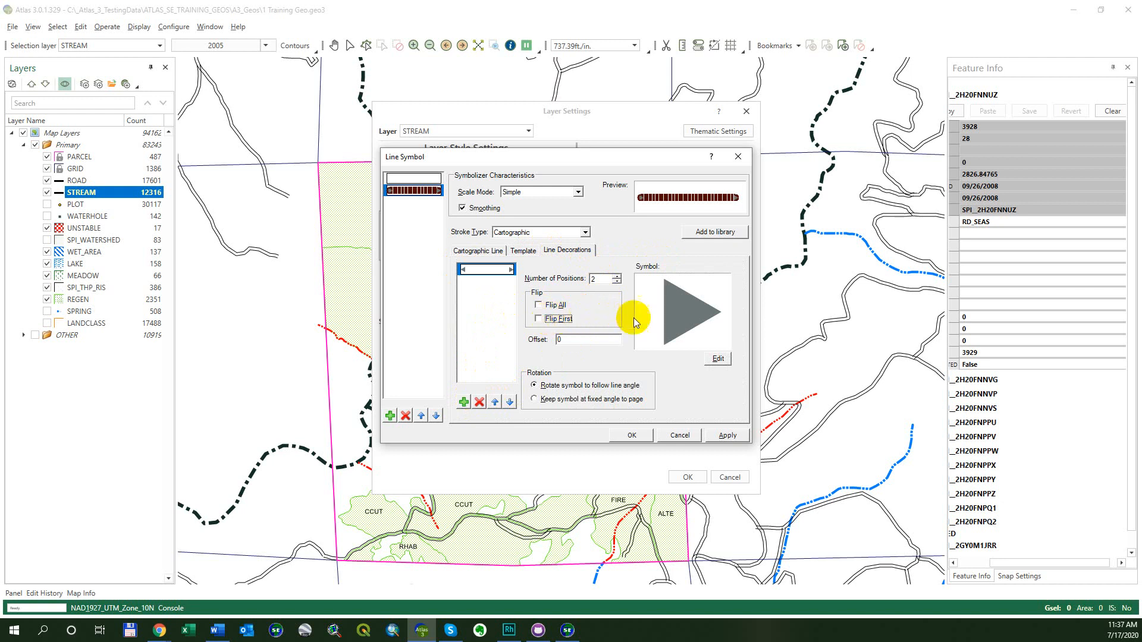
click(719, 359)
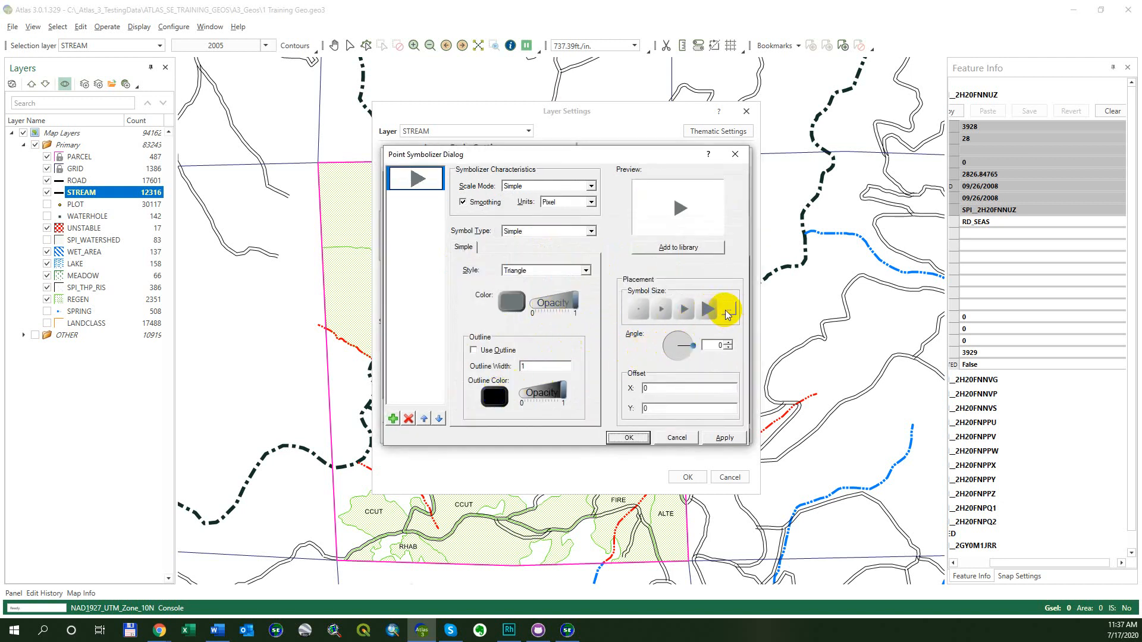
click(728, 308)
click(572, 327)
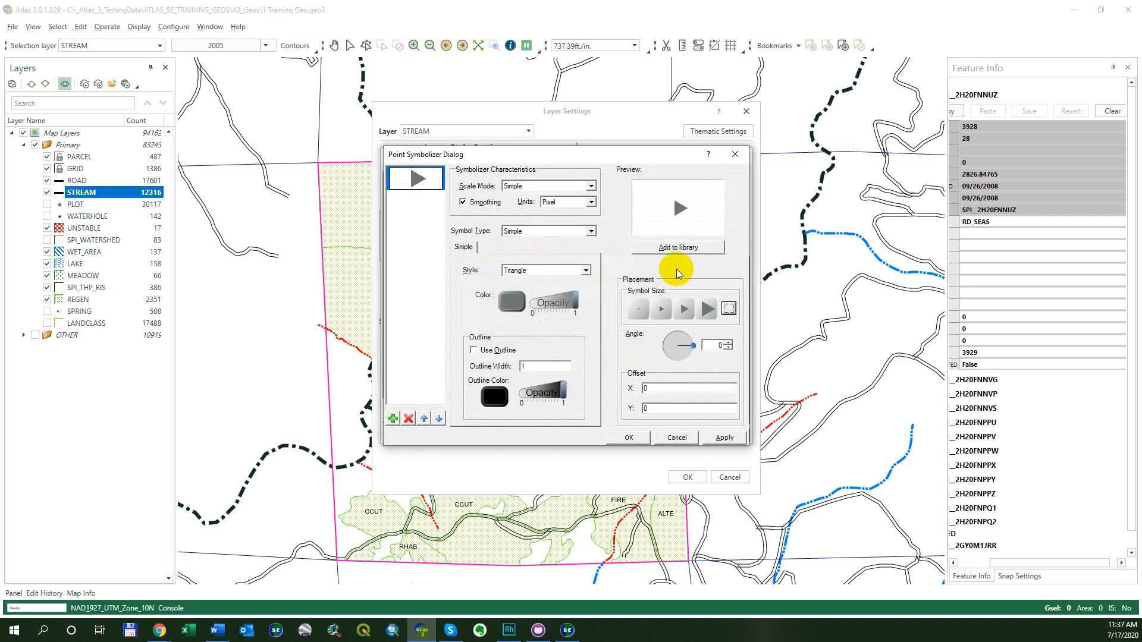
Color the decoration's triangle symbol orange, and close the line symbol editor without applying the edits.
click(512, 302)
click(532, 218)
click(529, 325)
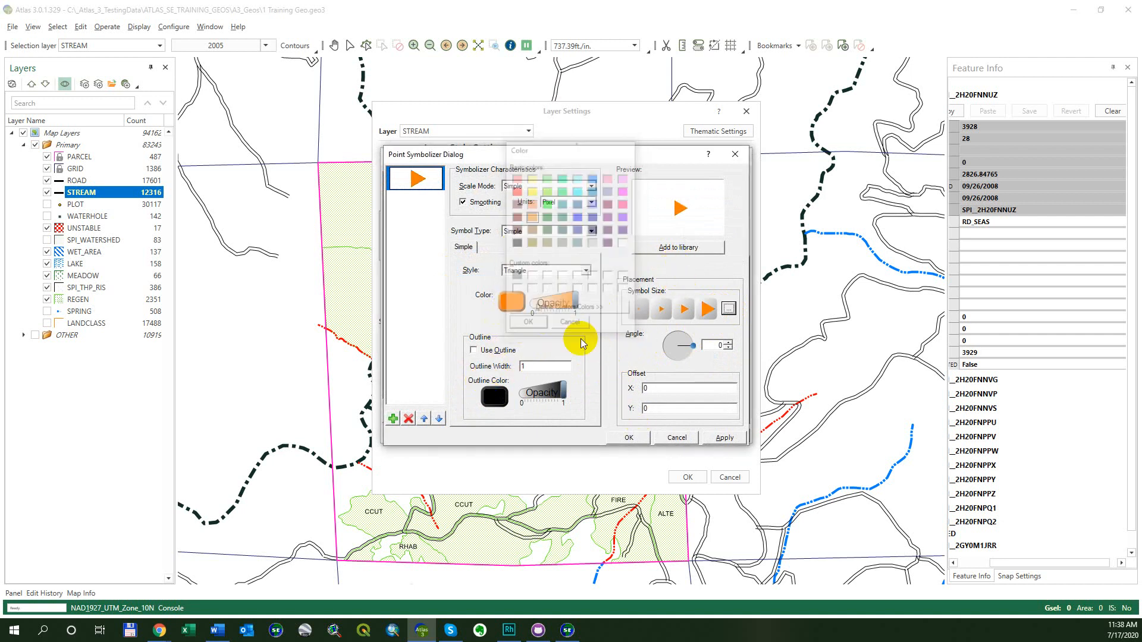
click(629, 436)
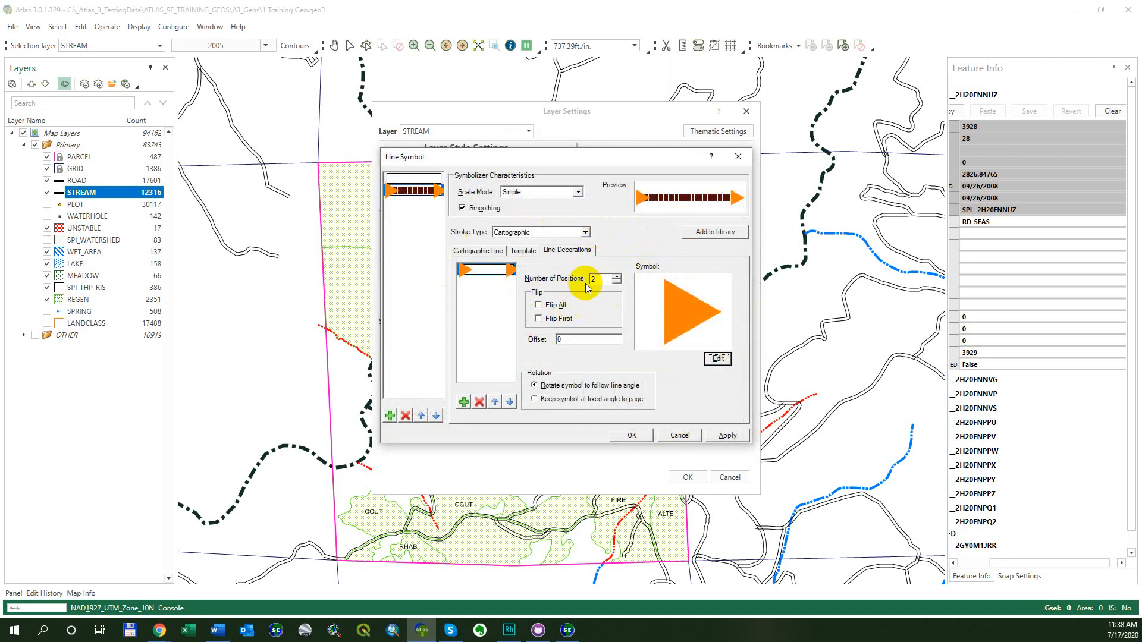
drag(505, 157, 511, 153)
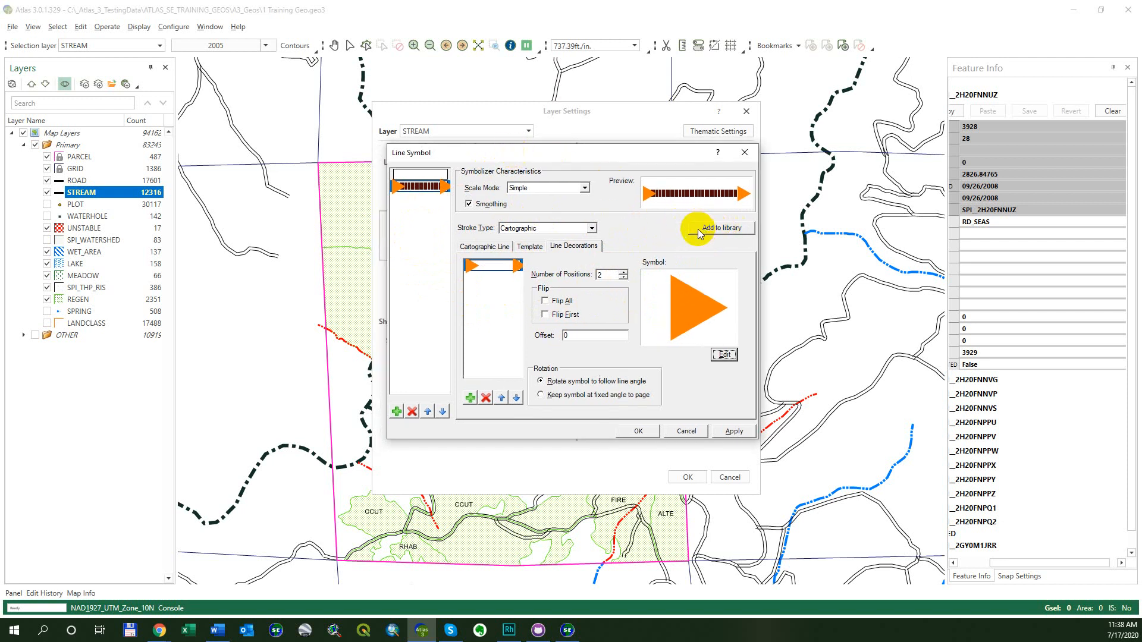
click(742, 155)
Reopen the STREAM line symbol, view the categories for adding it to the library, and close the editor without adding it.
click(545, 219)
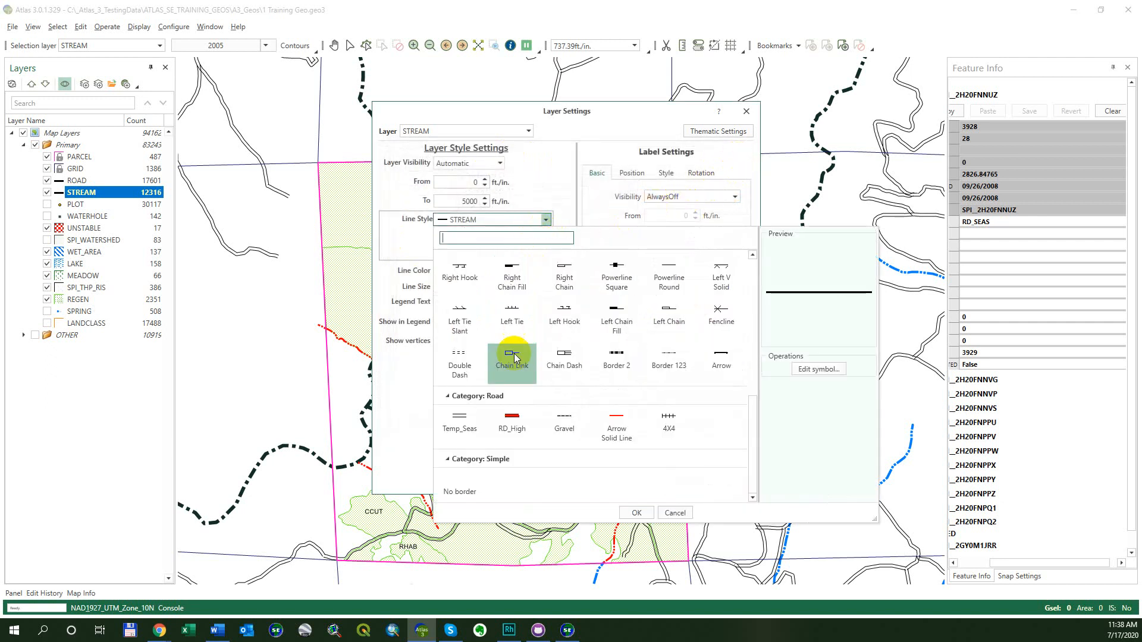
click(810, 372)
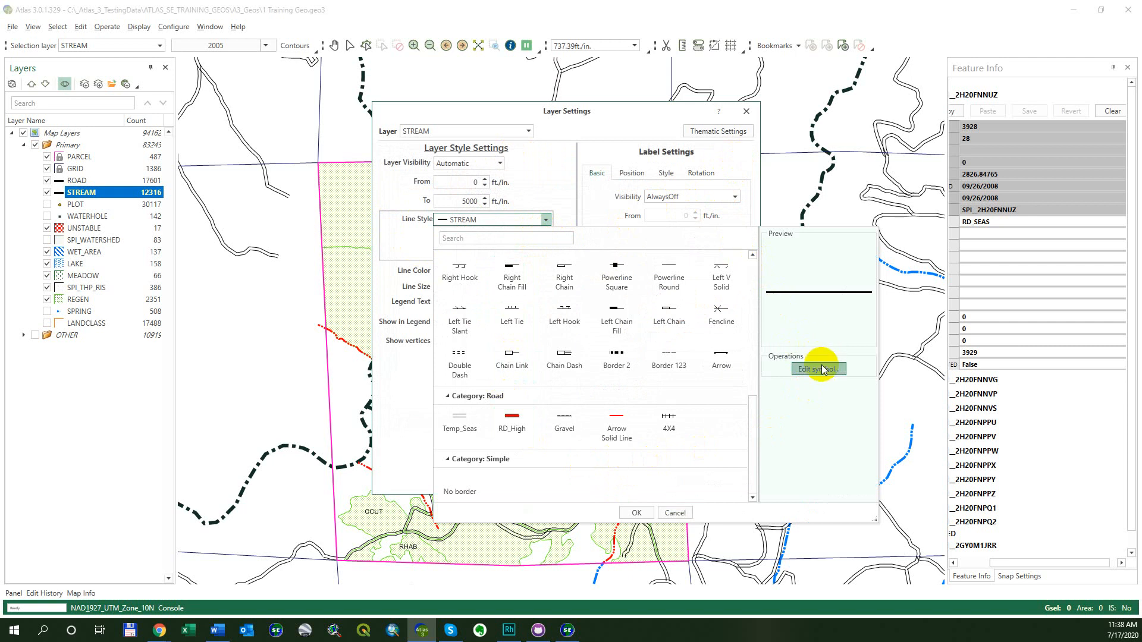
click(635, 512)
click(544, 220)
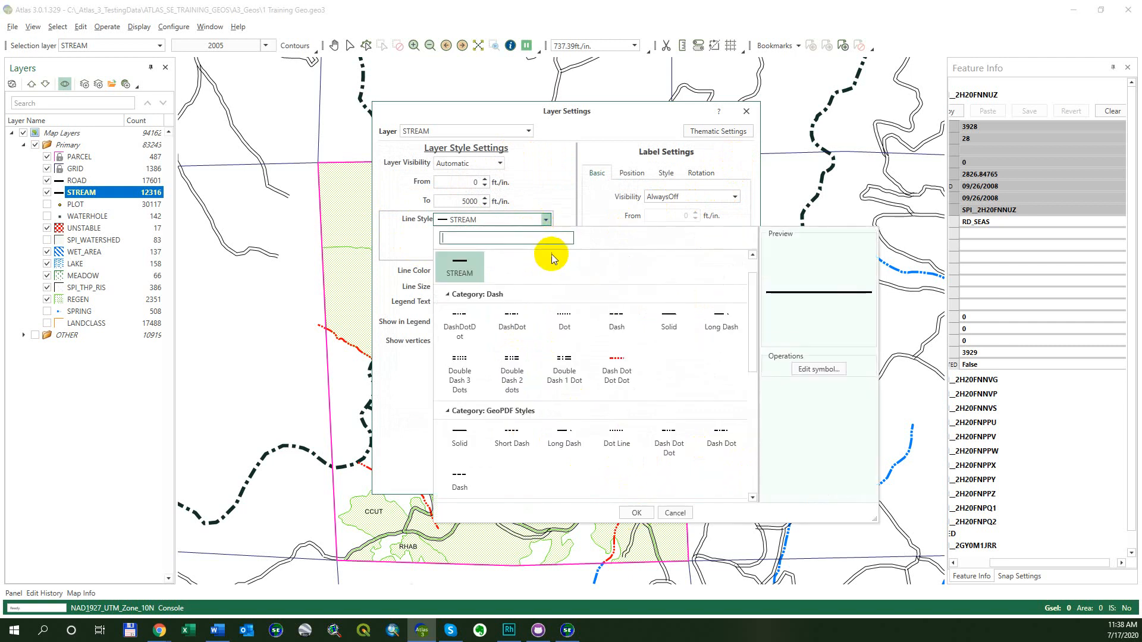
click(809, 369)
click(723, 235)
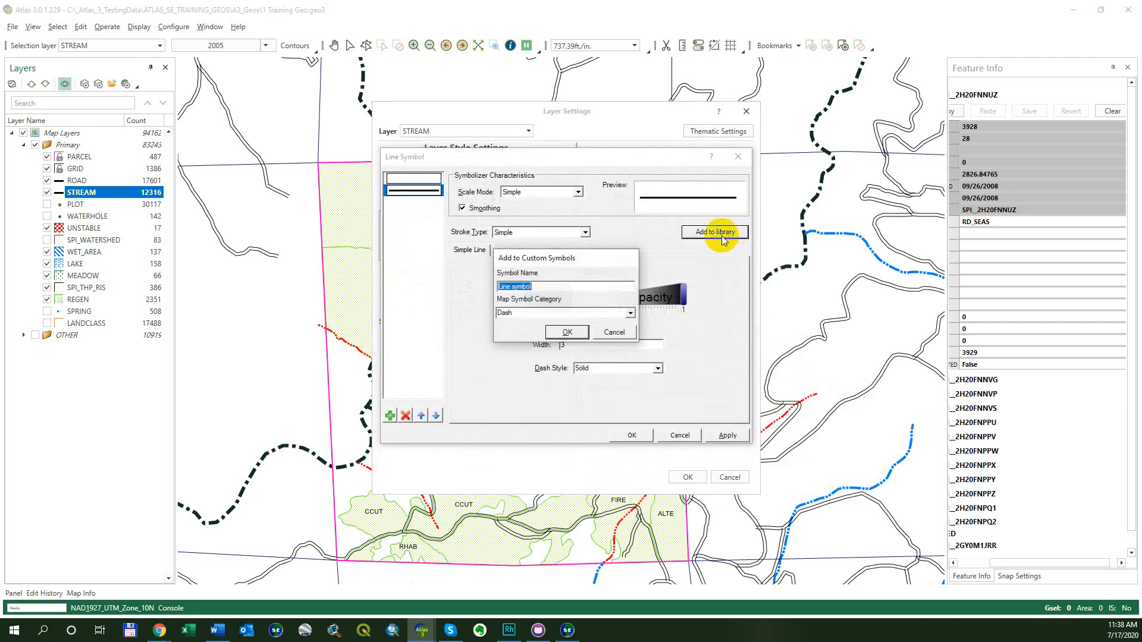
click(632, 313)
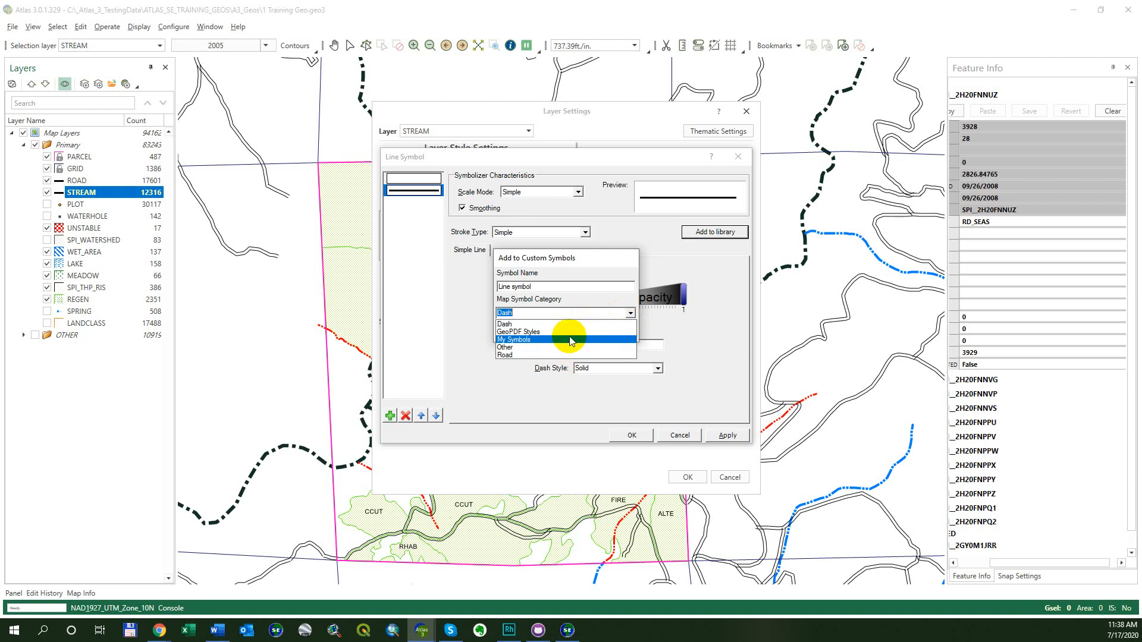
click(660, 336)
click(621, 334)
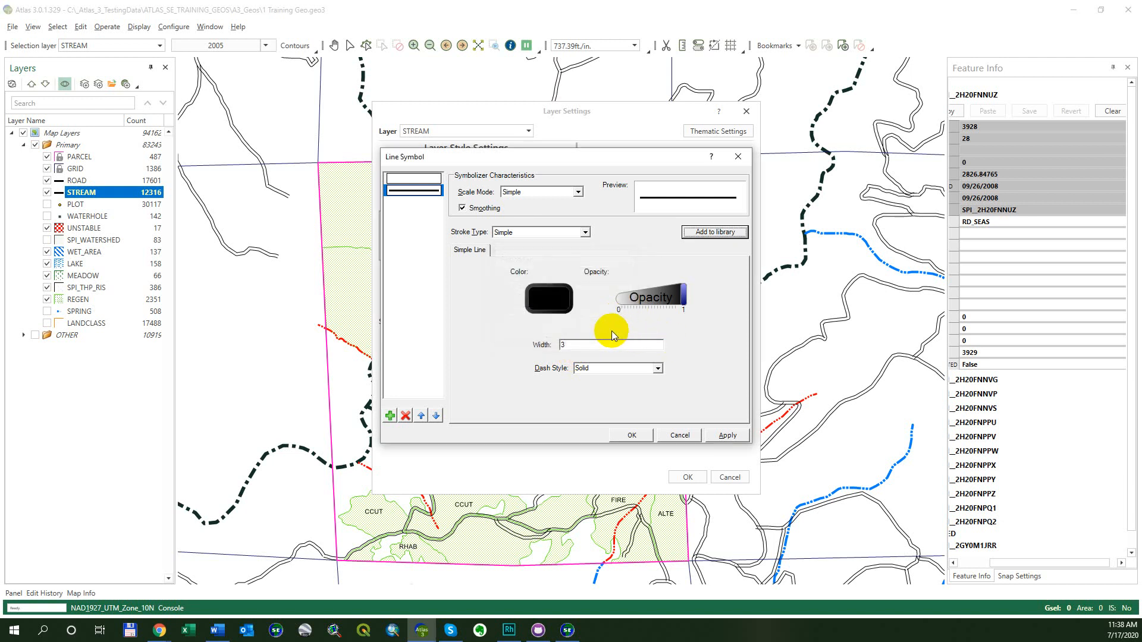
click(622, 434)
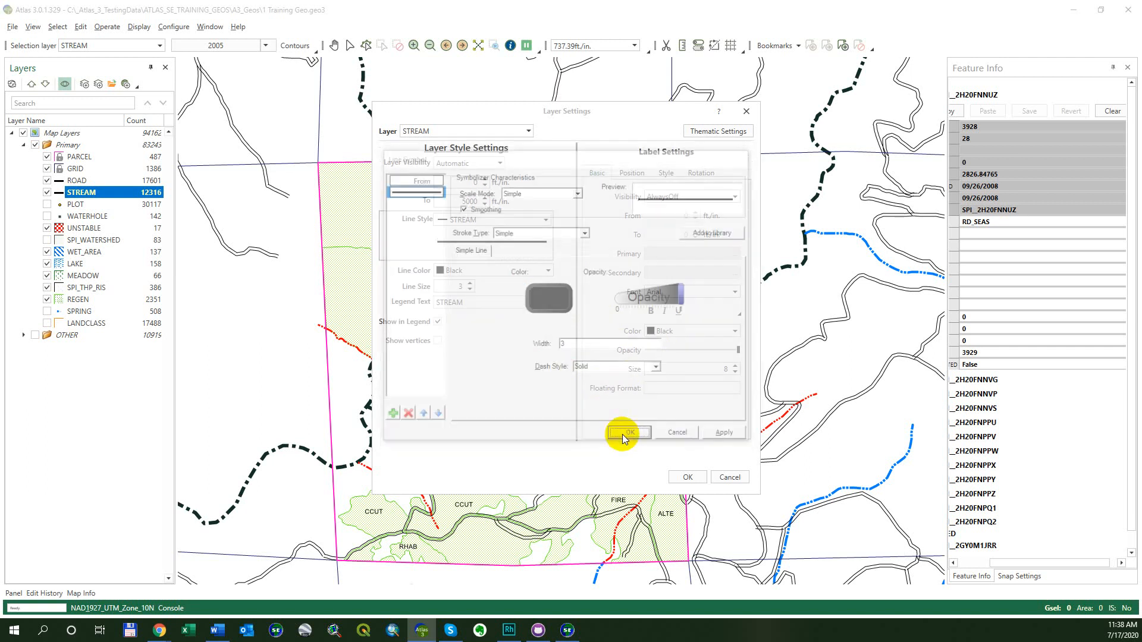
click(411, 449)
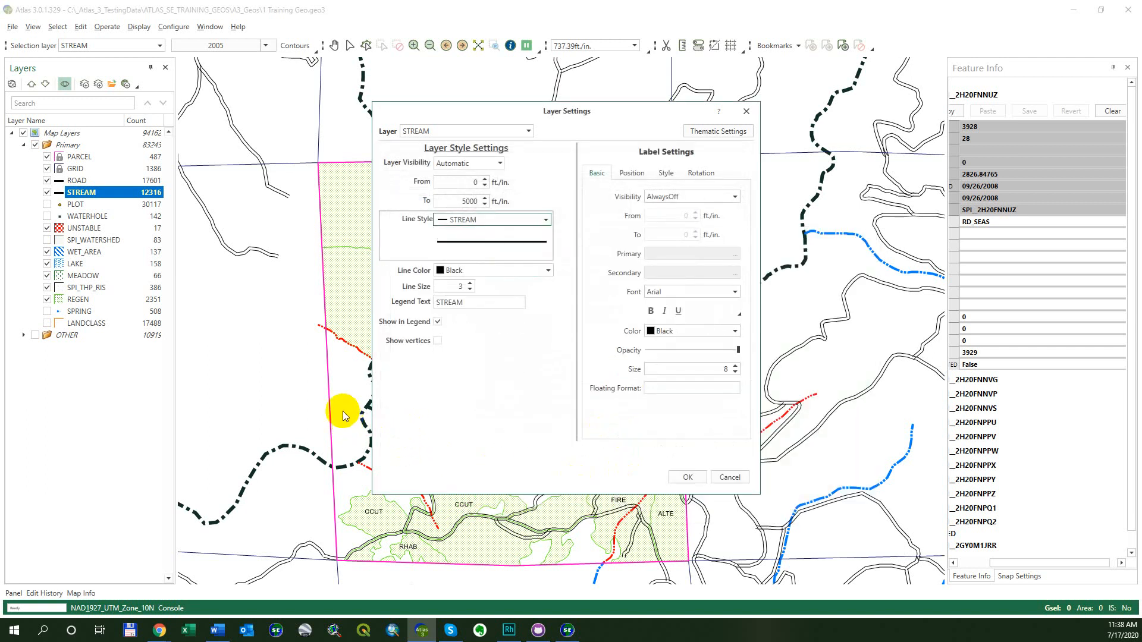
Switch to Total Commander and open the Line folder within c:\Development_Apps\Atlas3\CustomSymbols.
click(130, 631)
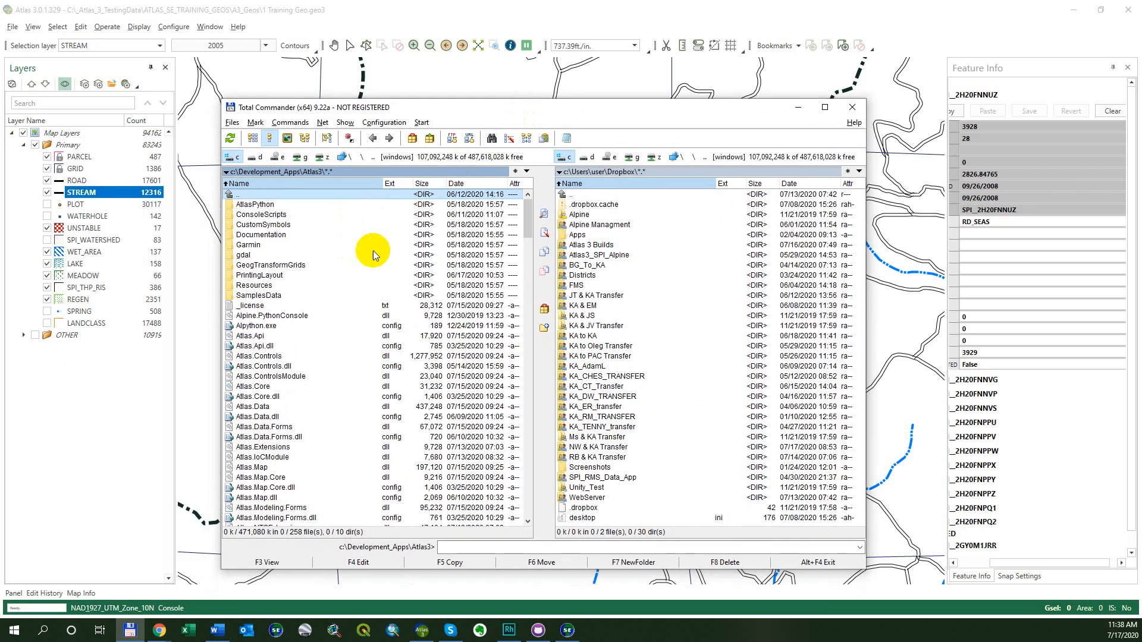
click(516, 173)
click(529, 224)
click(280, 237)
double_click(279, 239)
key(BackSpace)
double_click(263, 246)
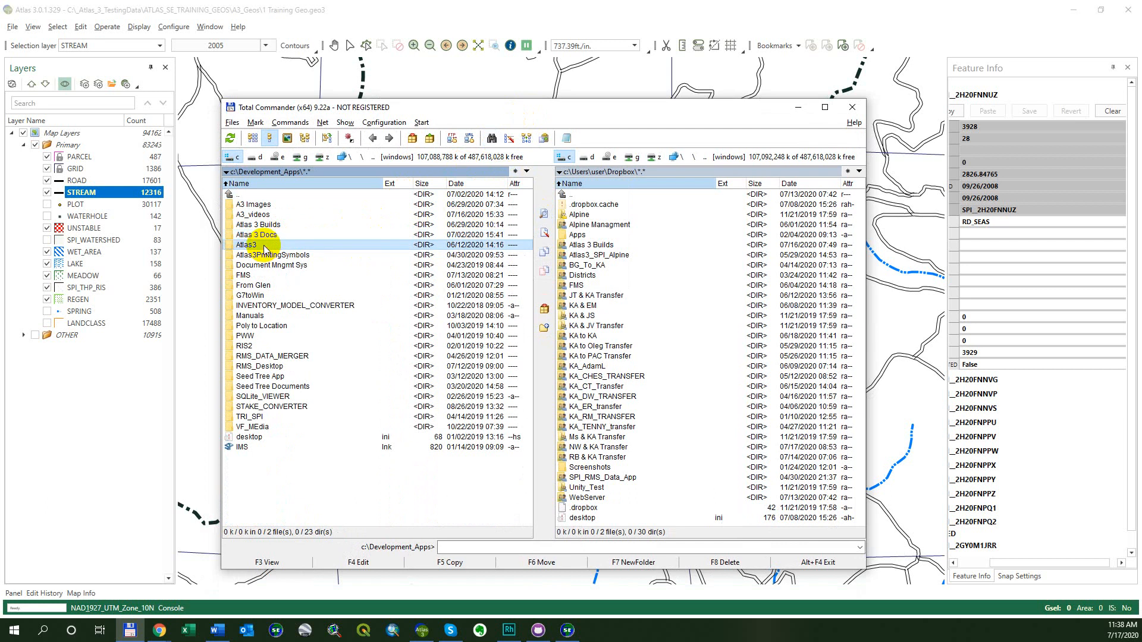
click(269, 228)
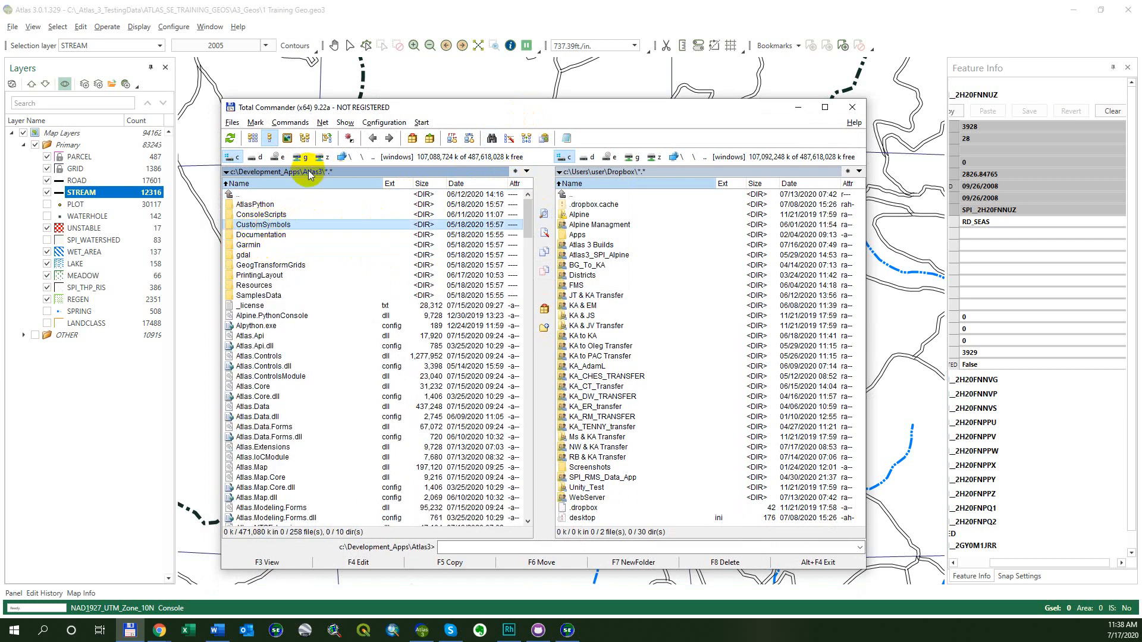
double_click(268, 227)
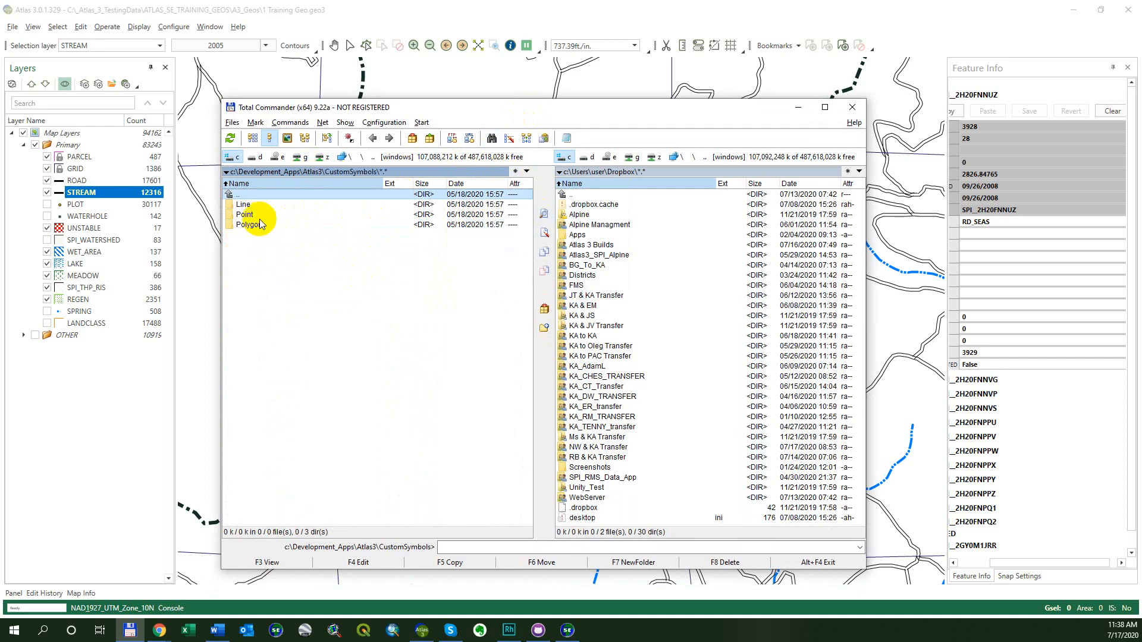
double_click(252, 205)
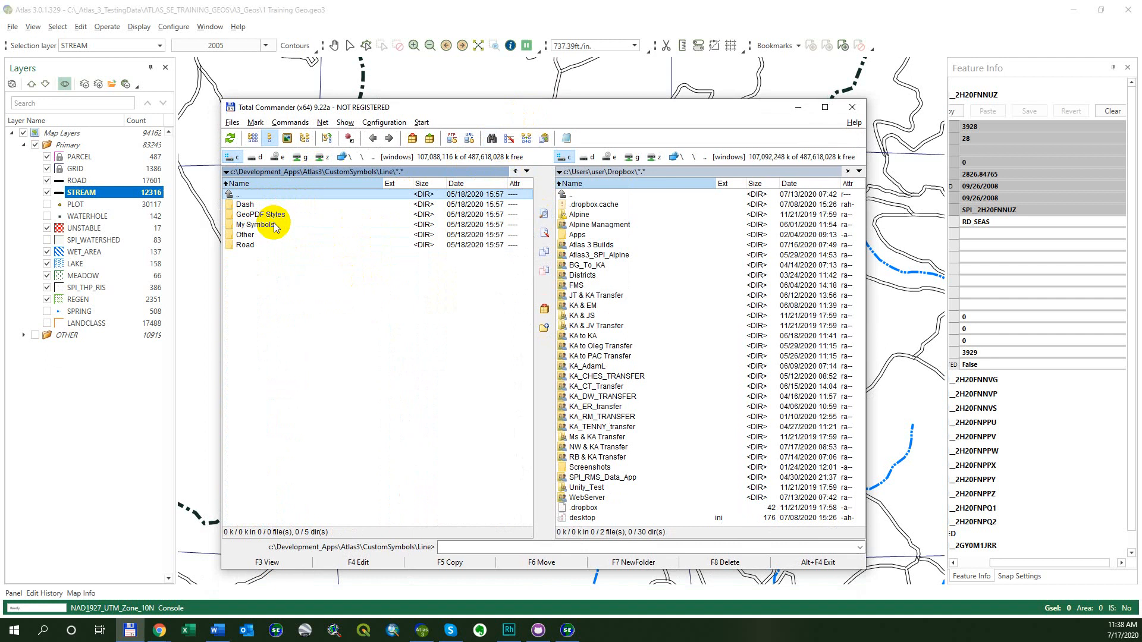
Look through the My Symbols and Other folders of line symbols, and return to the layer settings in Atlas.
click(275, 227)
click(274, 224)
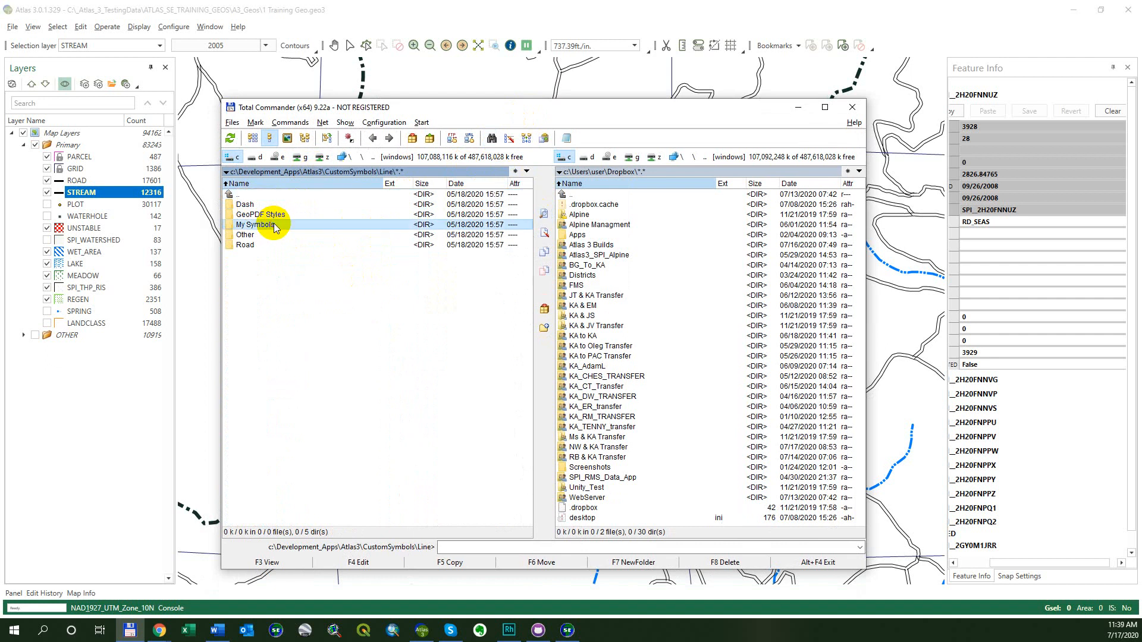
click(287, 286)
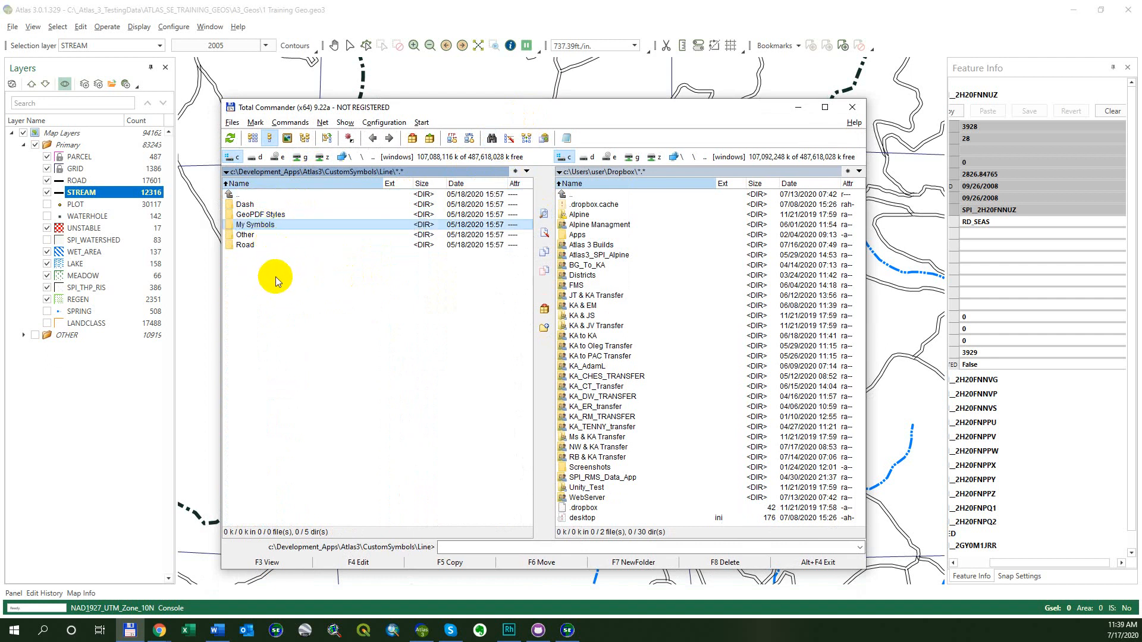
double_click(264, 225)
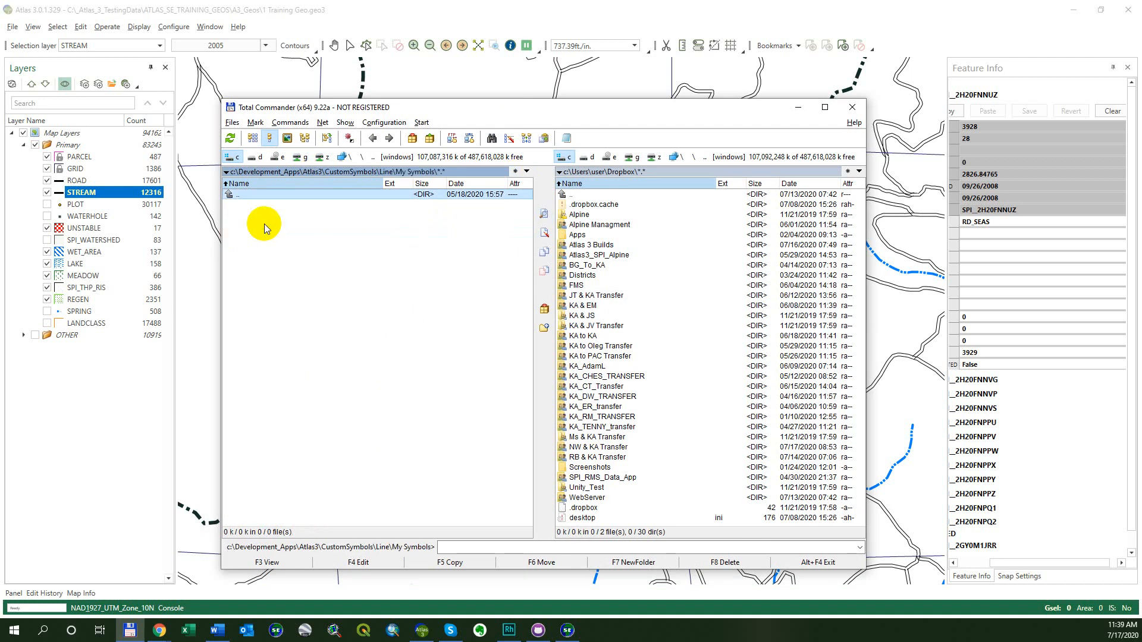
key(BackSpace)
double_click(260, 236)
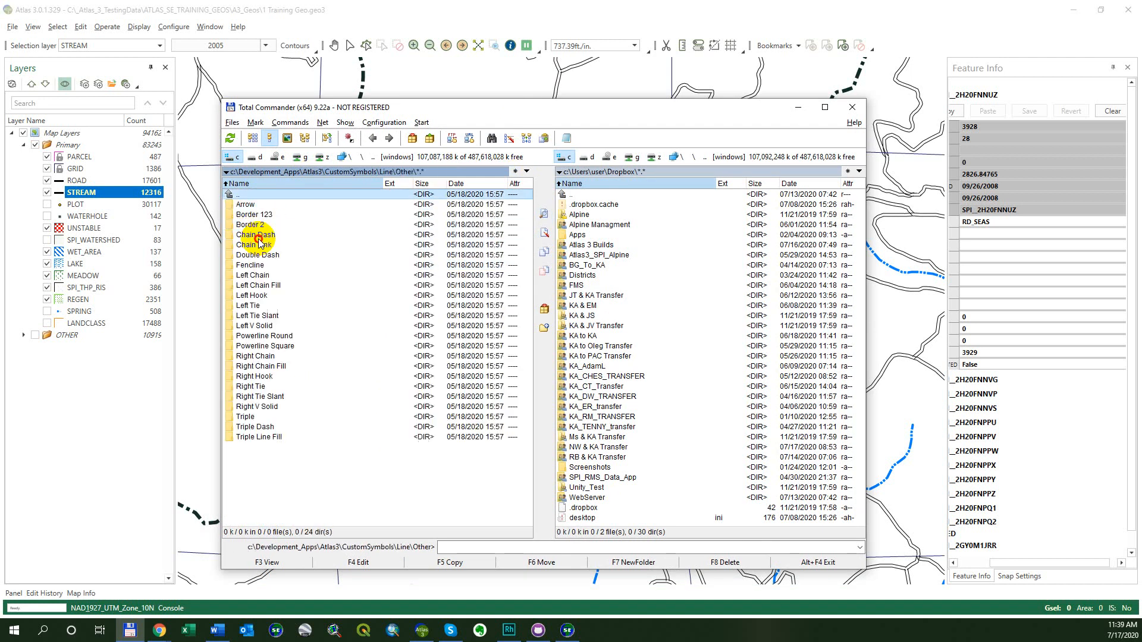
click(261, 275)
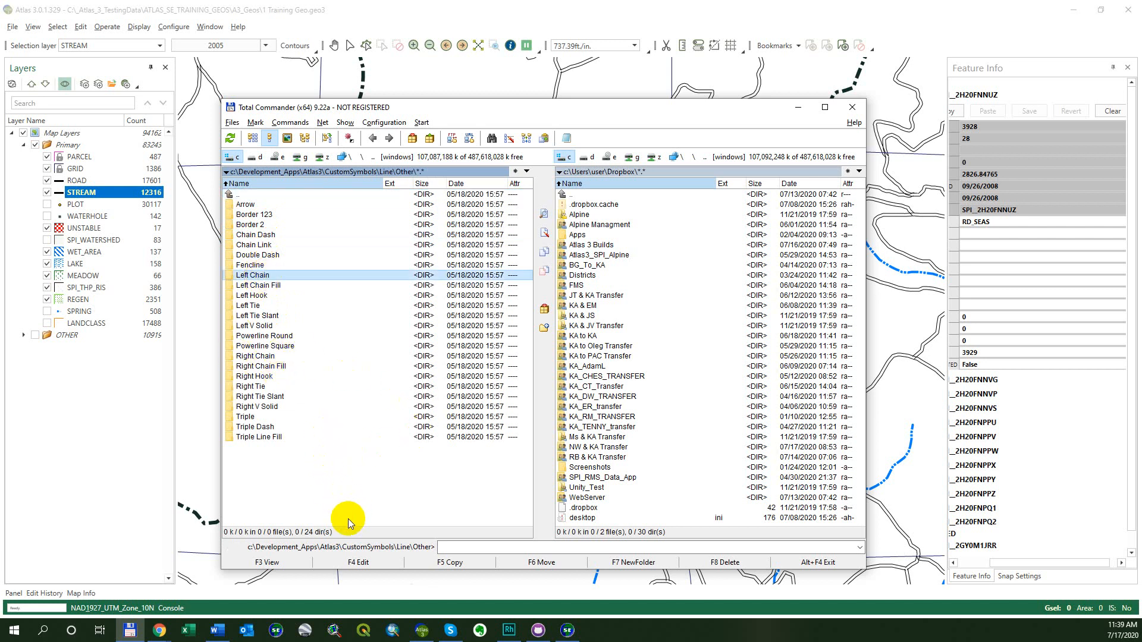
key(BackSpace)
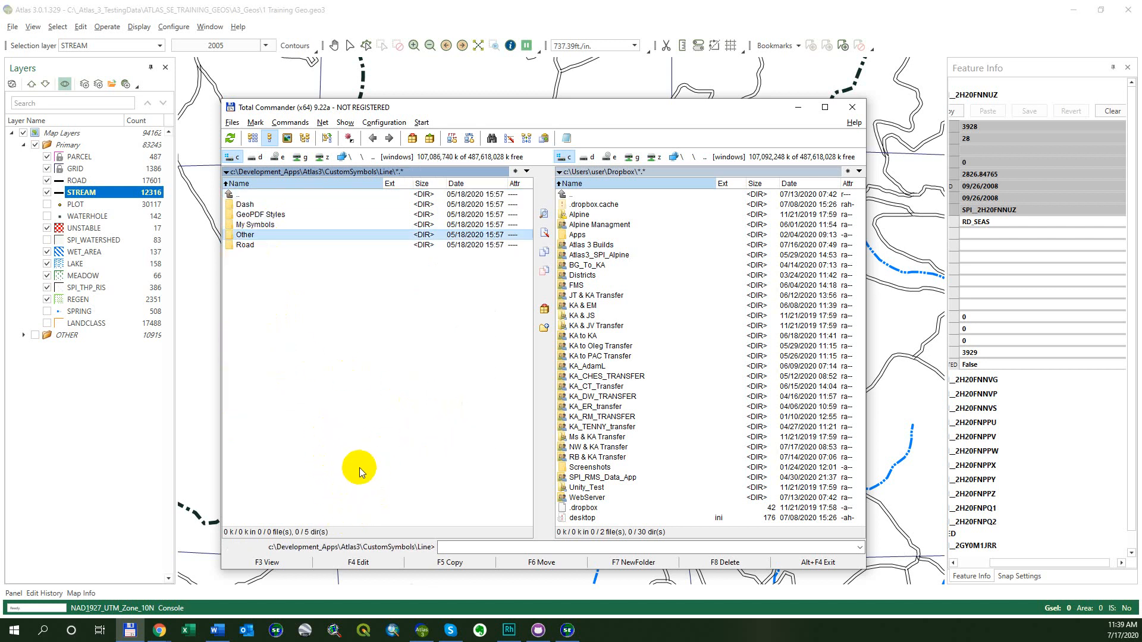
click(801, 108)
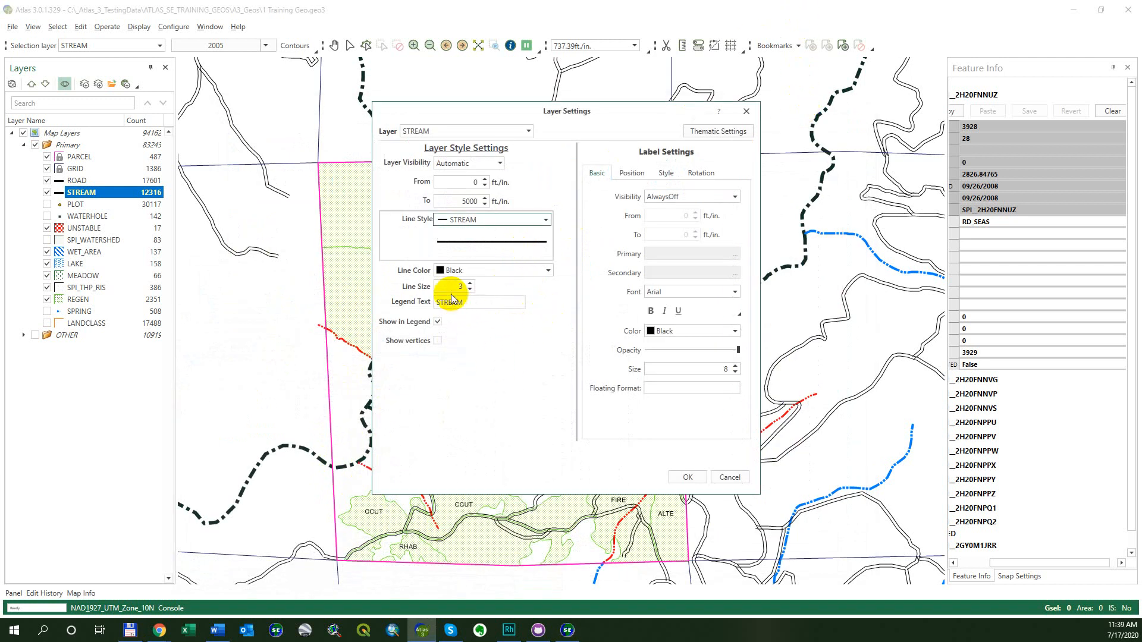
Turn the STREAM layer's vertices on to preview them on the map, and hide them again.
click(437, 341)
click(438, 341)
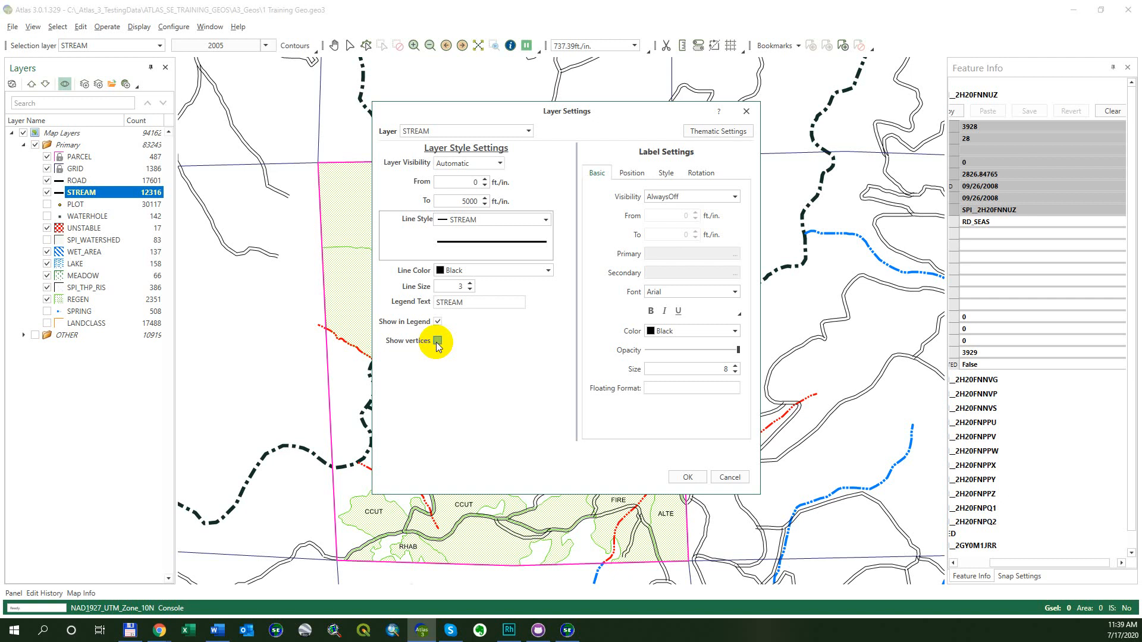
click(437, 342)
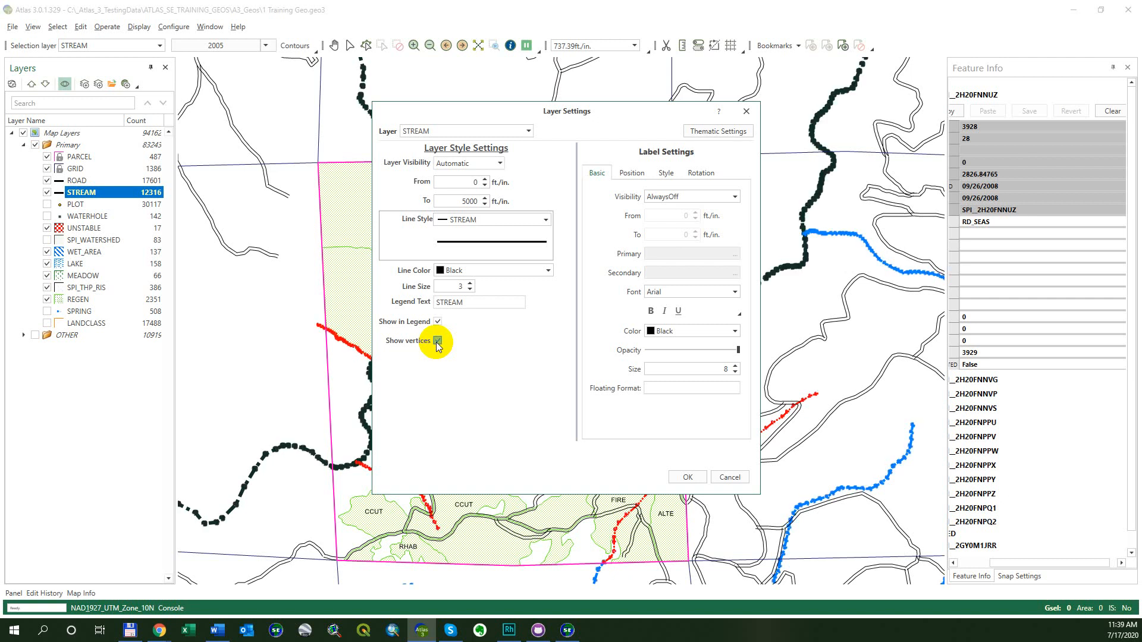
click(437, 342)
Preview the DashDot, Dot and Dash line styles for the STREAM layer, and close the style list without applying one.
click(545, 219)
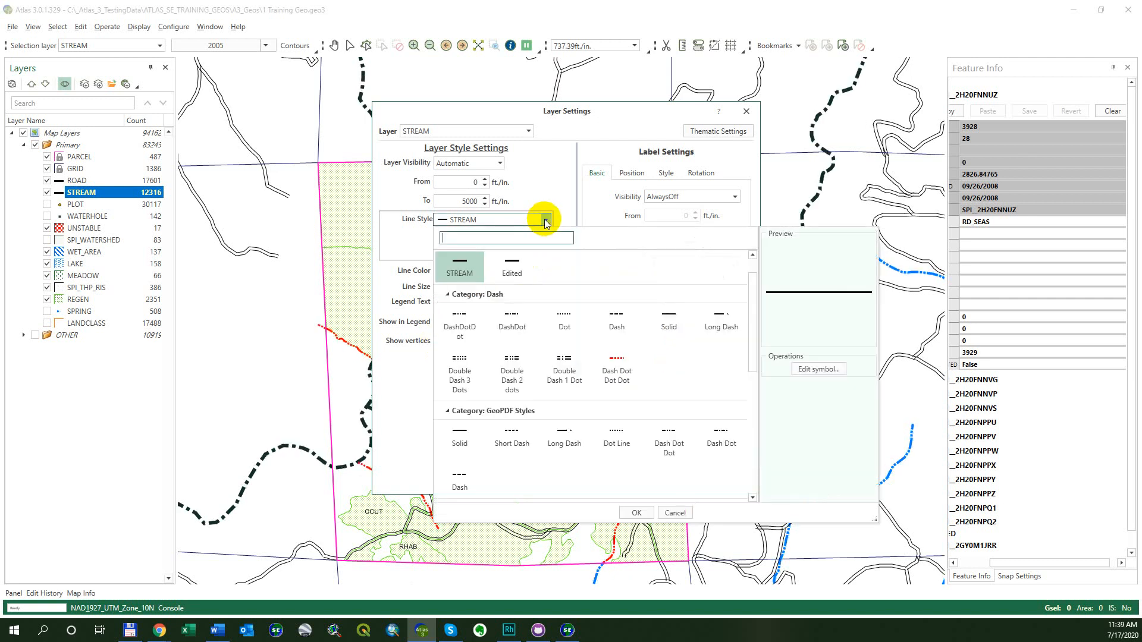
click(527, 316)
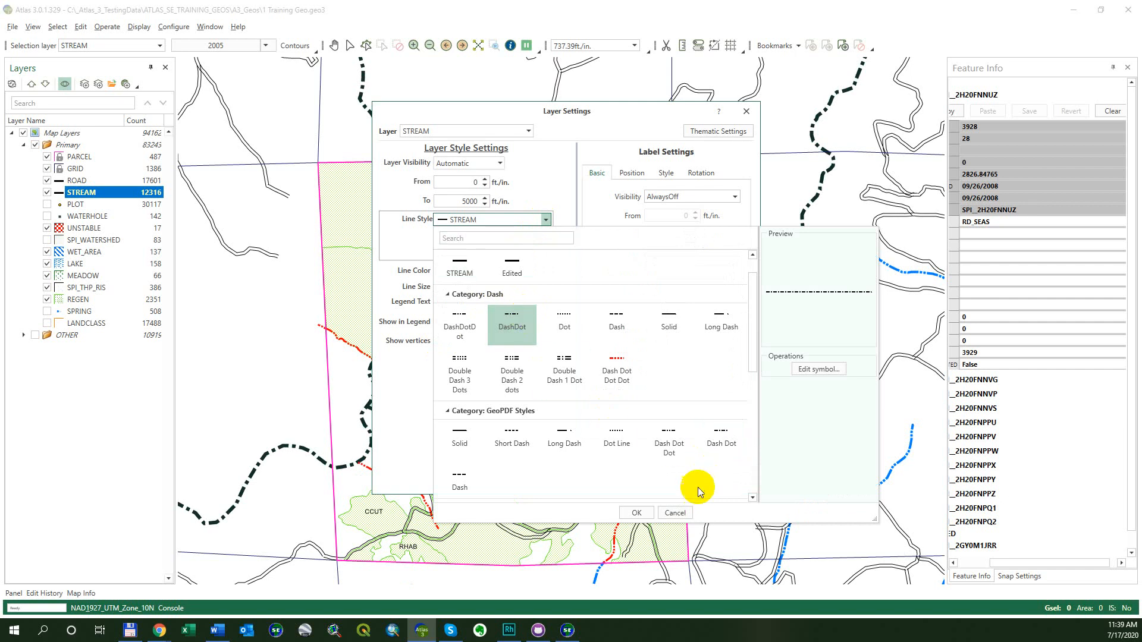
click(580, 326)
click(614, 322)
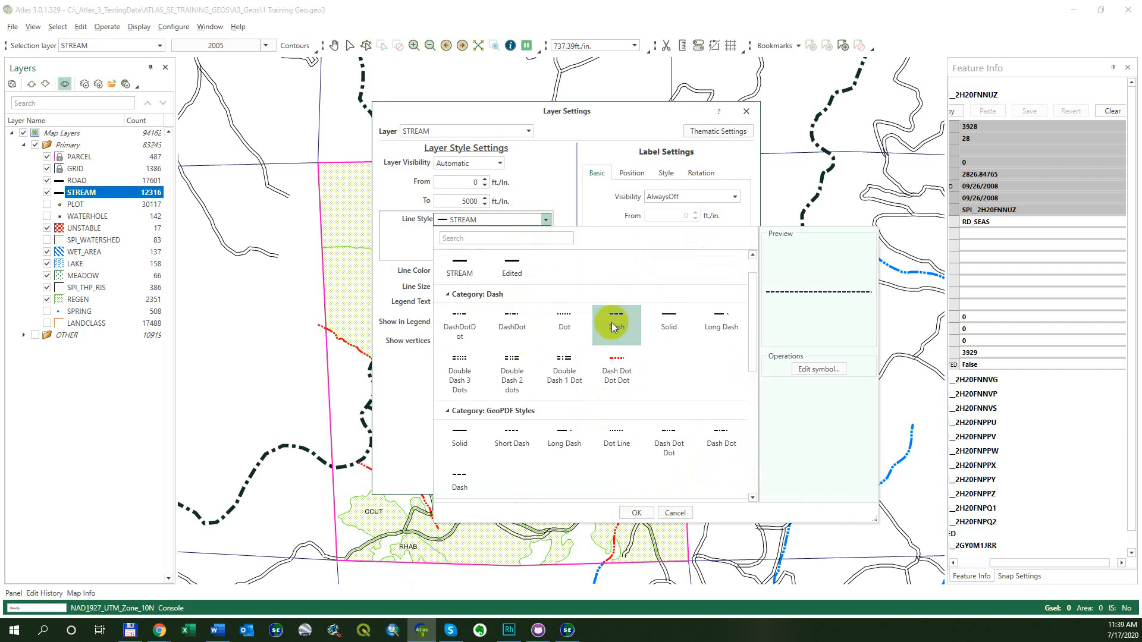
click(569, 148)
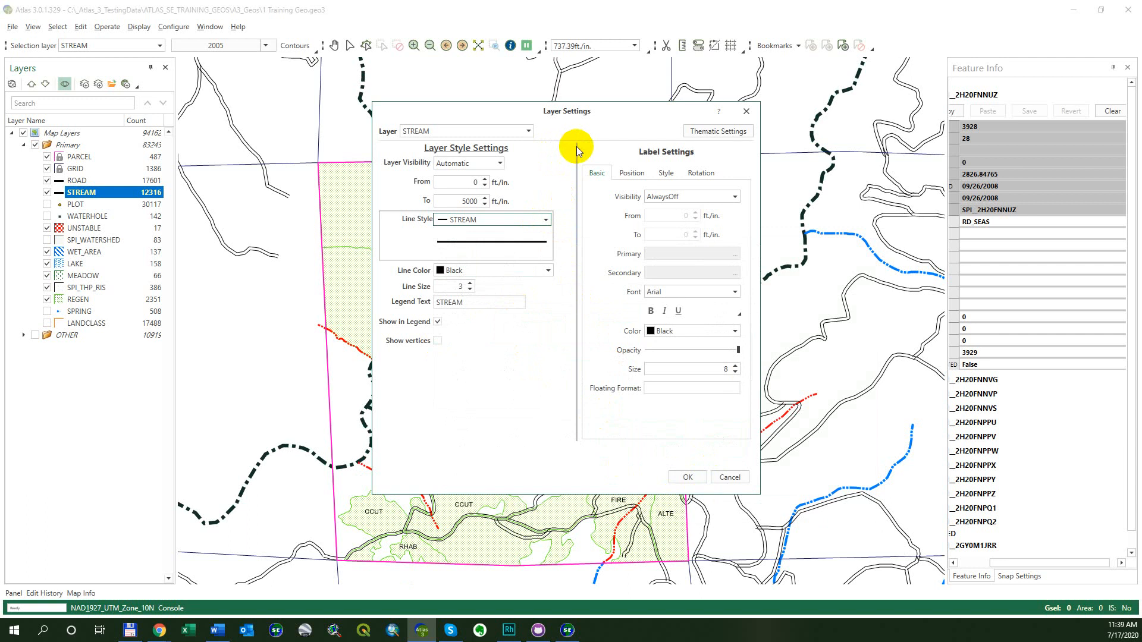
Open the STREAM layer's thematic settings and try Tuscan Red and Quetzal Green as line colors for the STR_1 value.
click(718, 131)
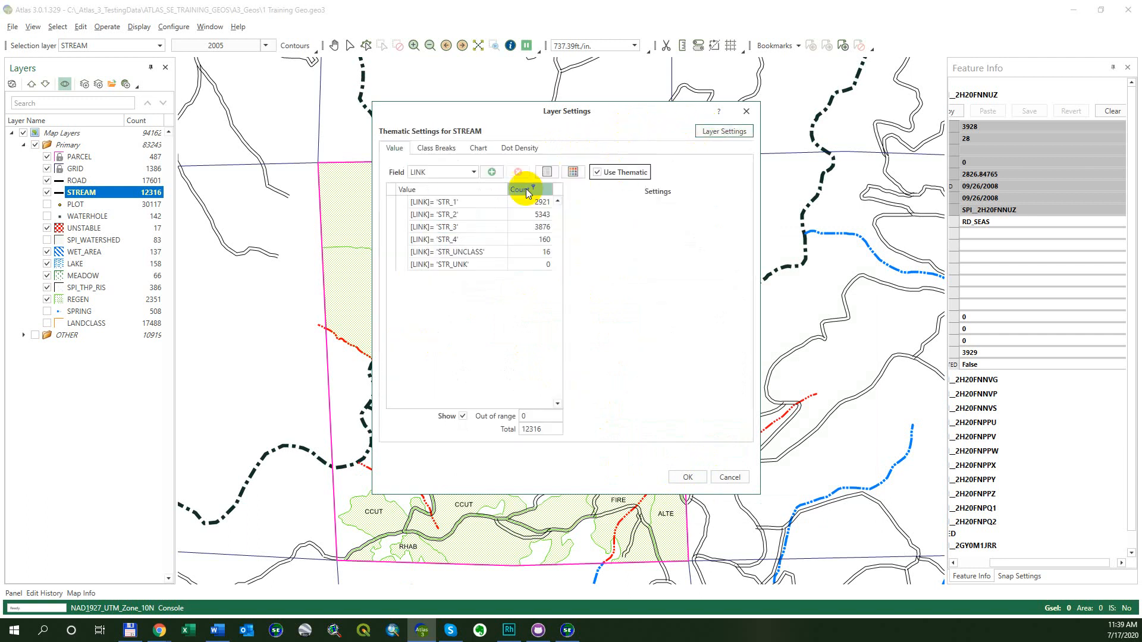
click(470, 206)
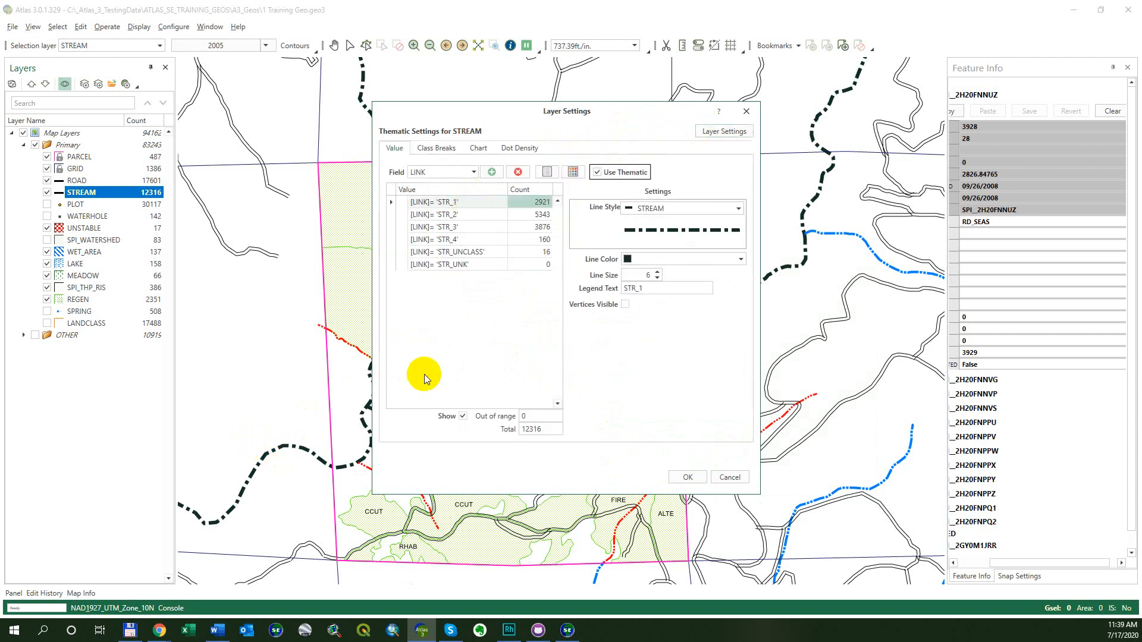
click(740, 259)
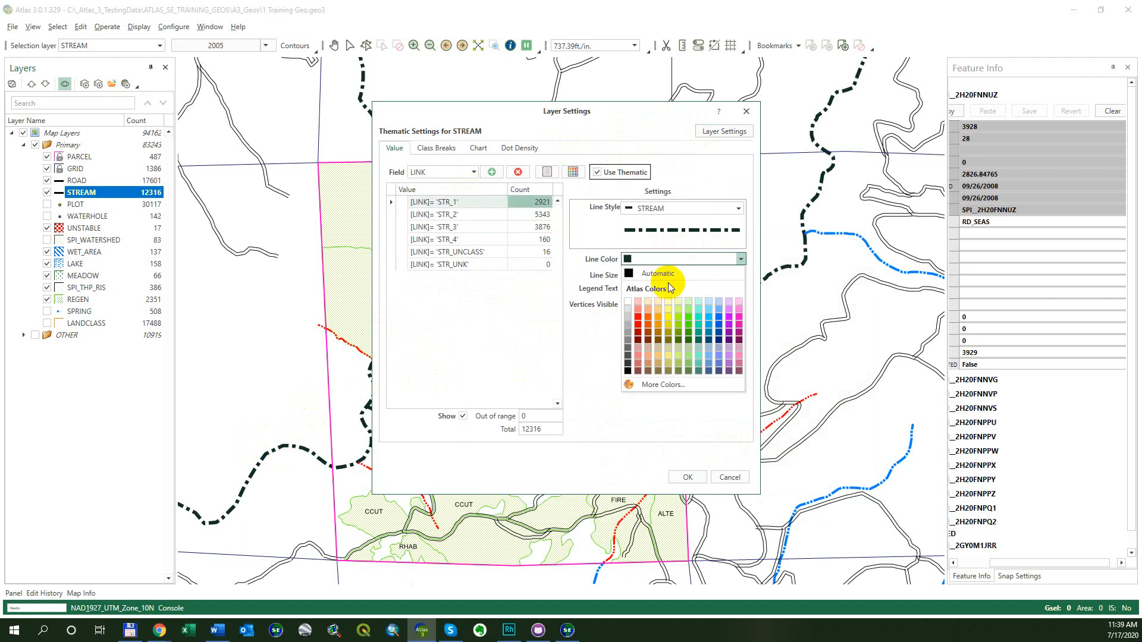
click(642, 327)
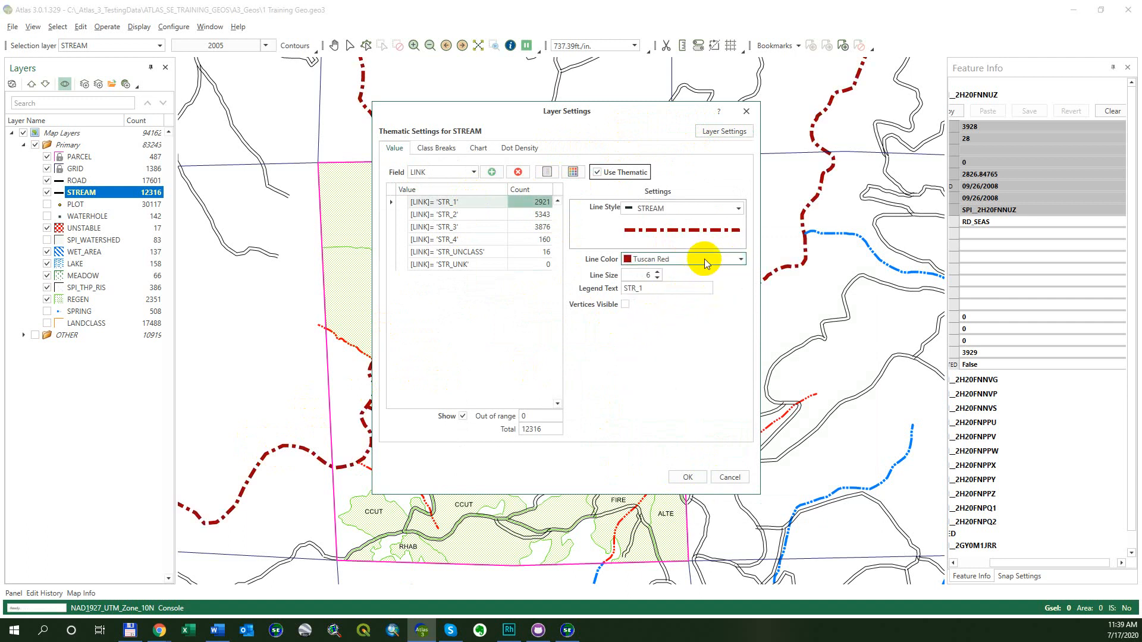
click(670, 260)
click(691, 326)
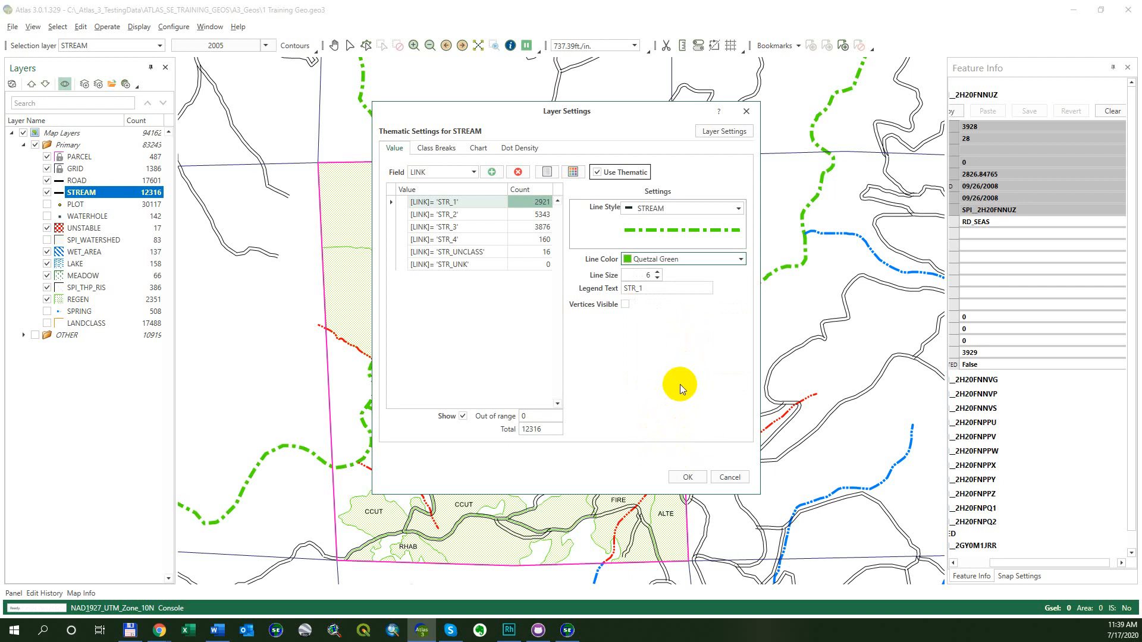
Look through the line styles available for the STR_1 value, and discard the thematic changes to the STREAM layer.
click(736, 208)
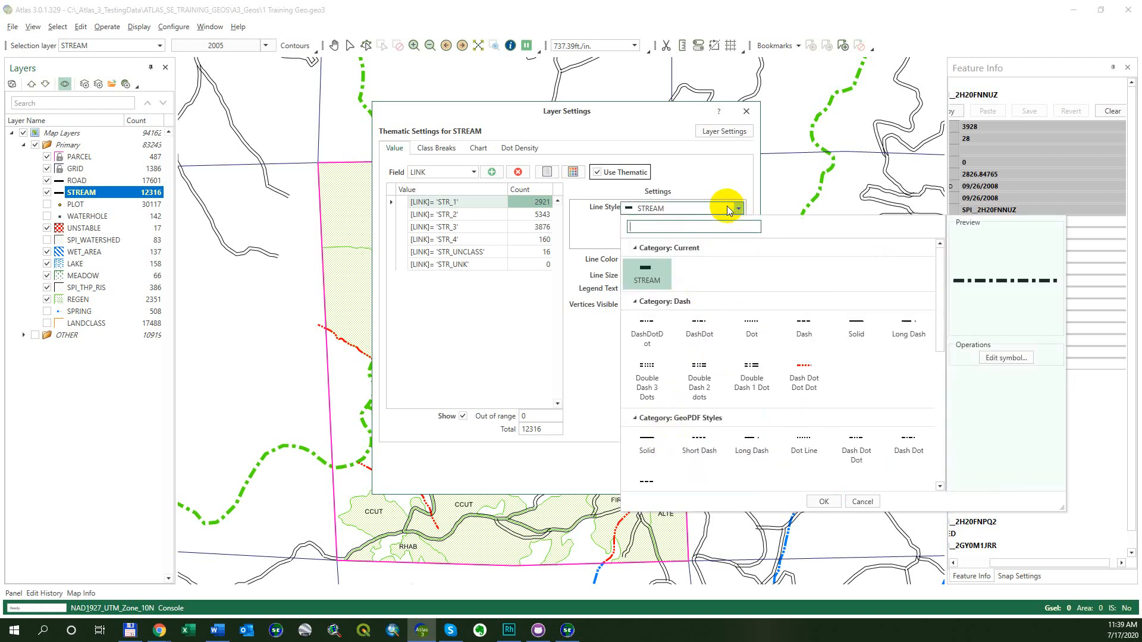
click(646, 327)
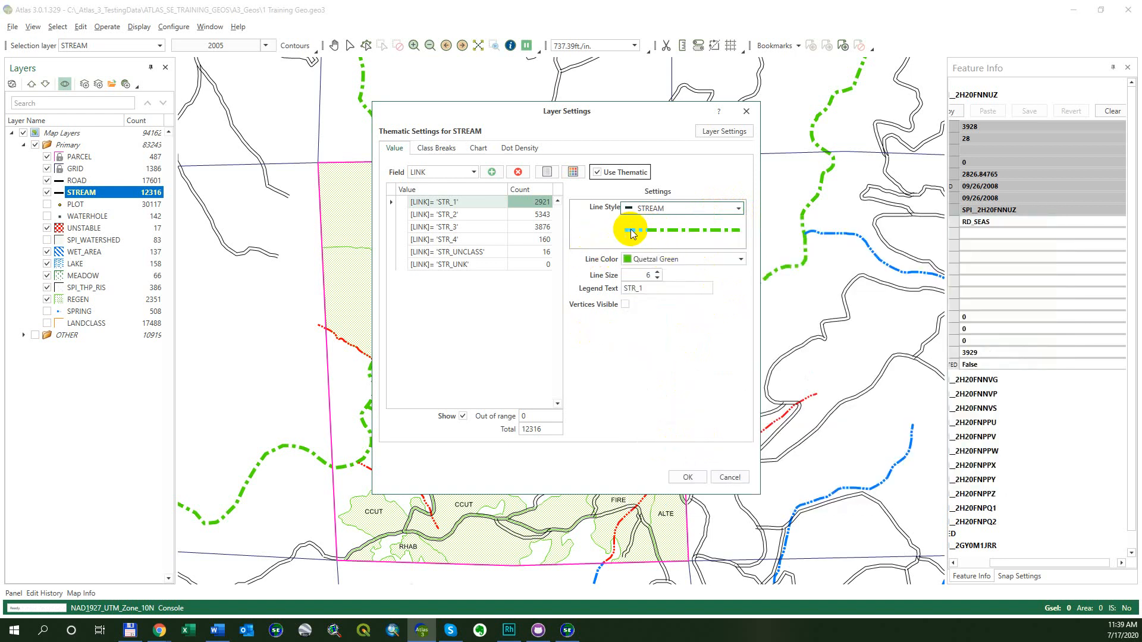
click(340, 215)
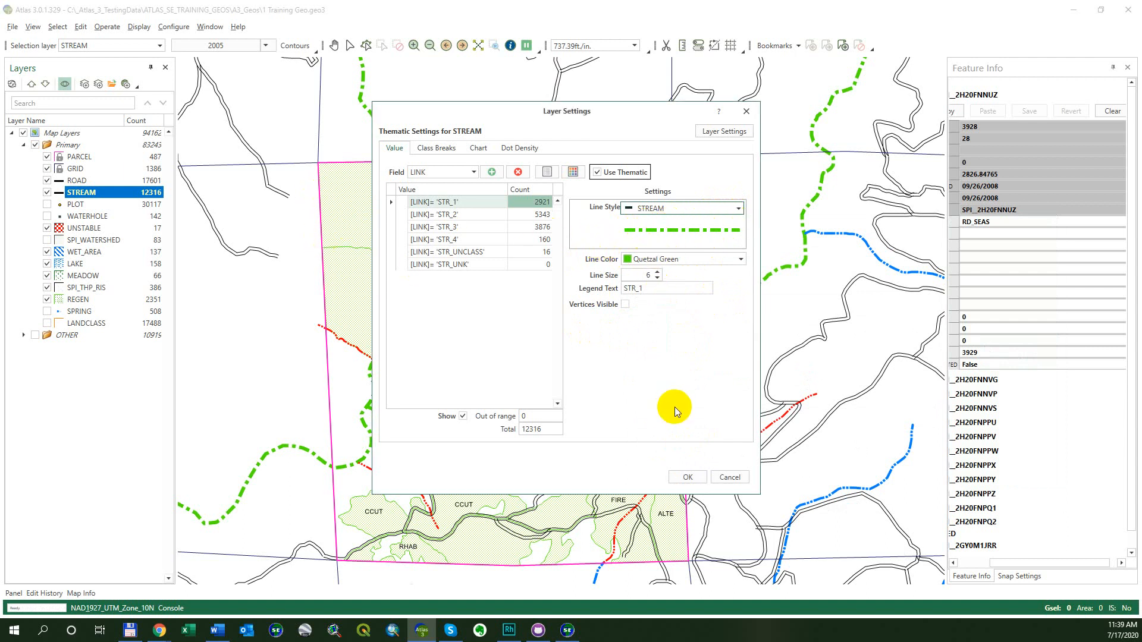
click(726, 477)
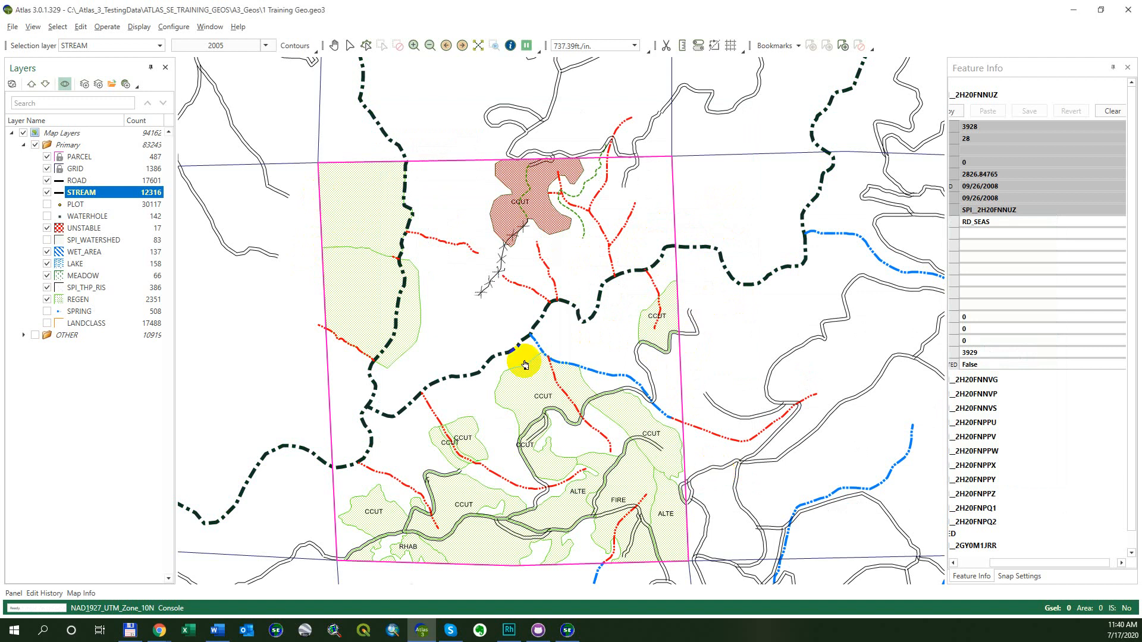
Show the vertices of the STREAM layer, apply the layer settings, and examine the vertices along the stream lines.
key(alt+d)
key(l)
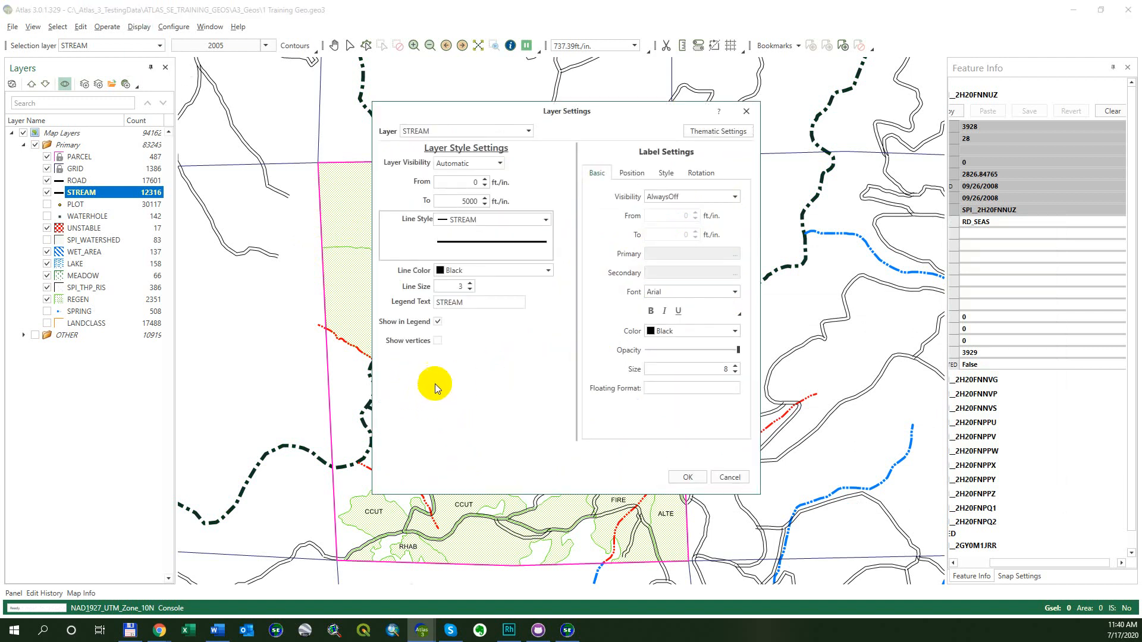
click(437, 340)
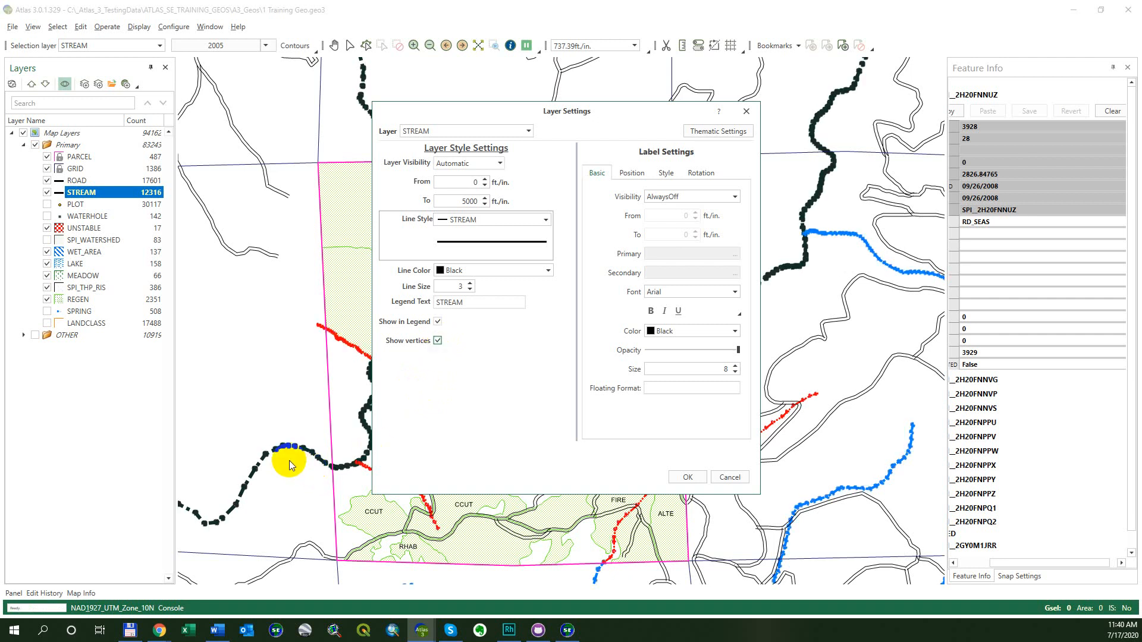
click(687, 477)
scroll(327, 464, up, 4)
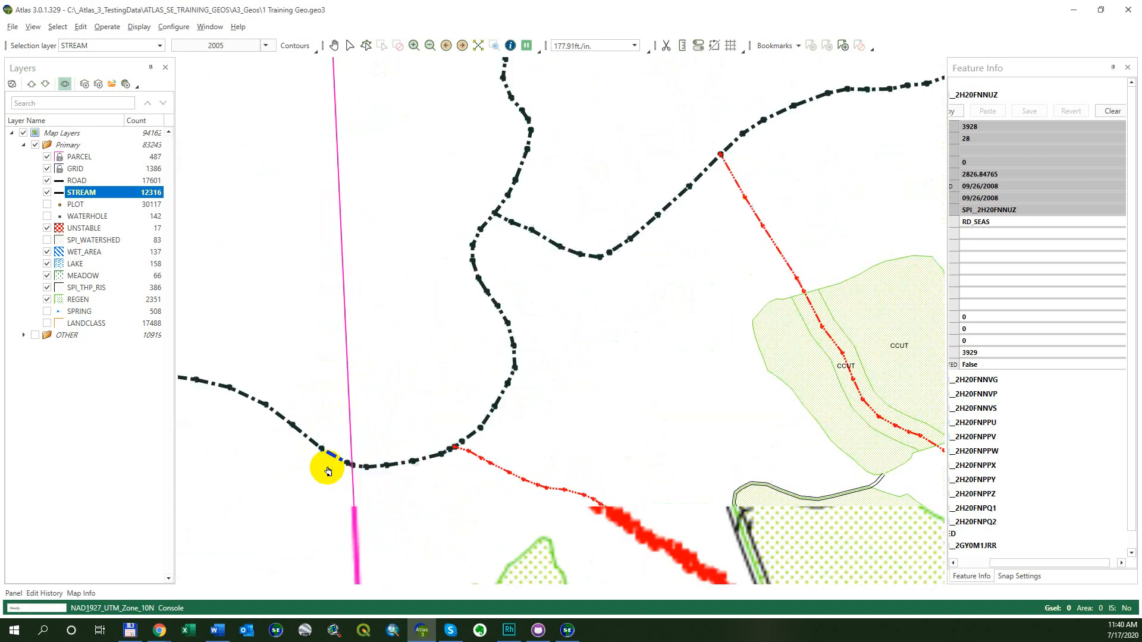
scroll(306, 454, up, 2)
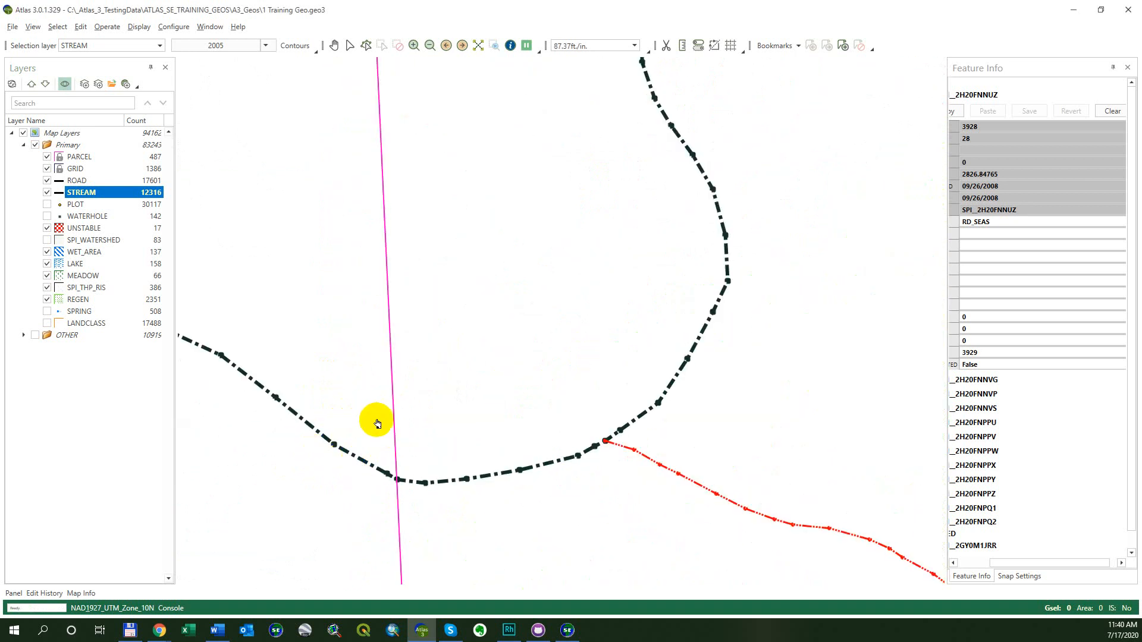
drag(607, 380, 440, 405)
scroll(440, 405, down, 5)
drag(663, 316, 443, 337)
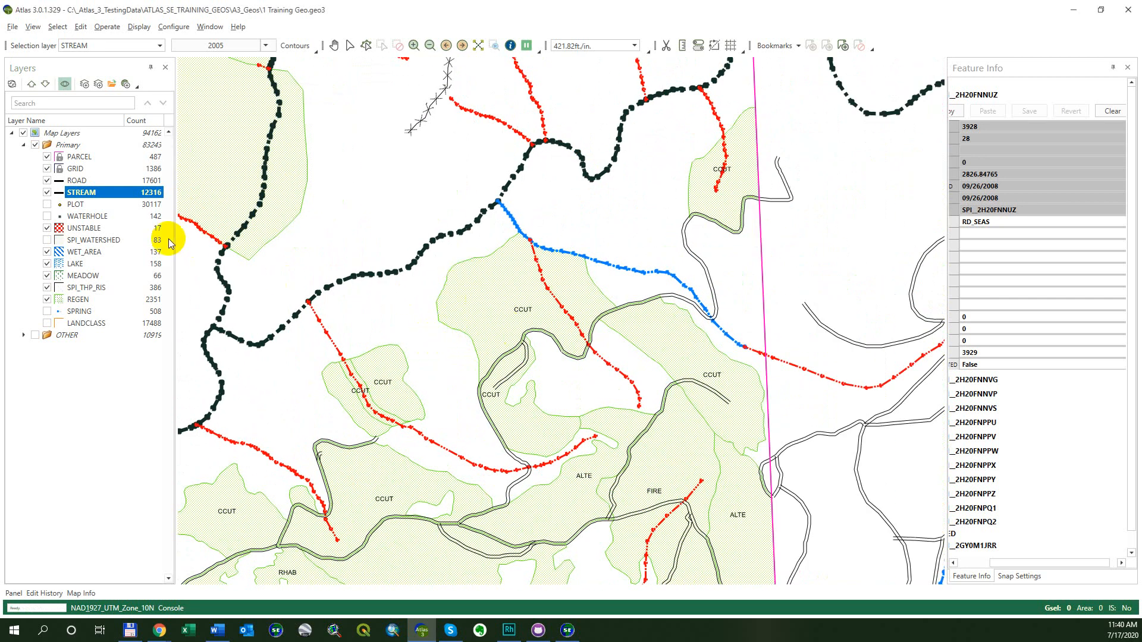
Open the REGEN layer's settings, uncover the map, and preview the polygon vertices by showing and hiding them again.
double_click(86, 299)
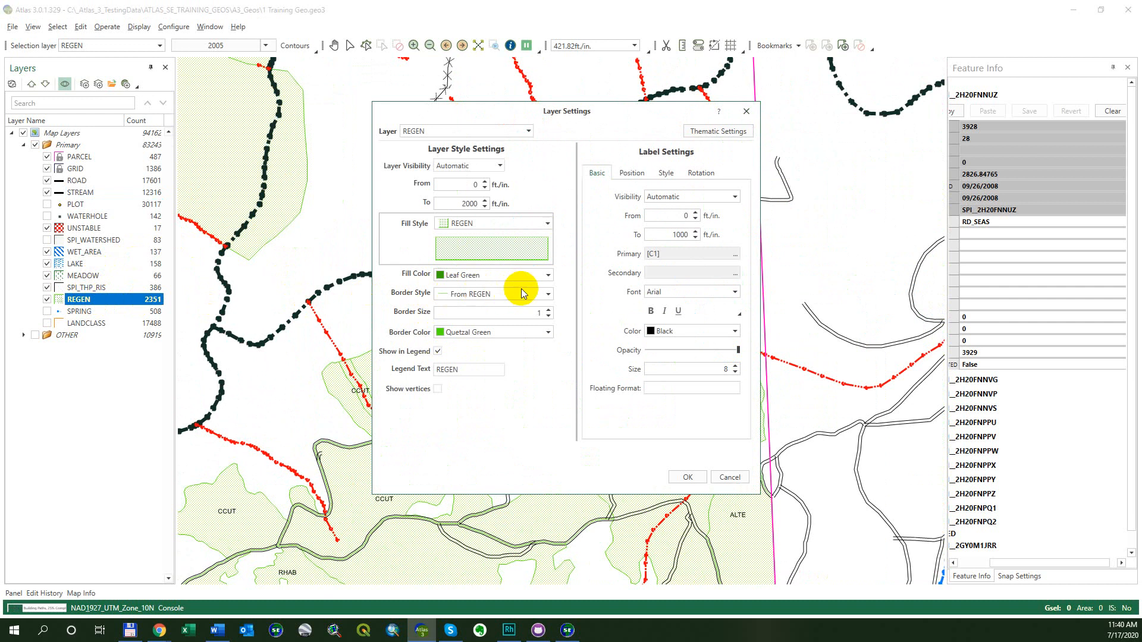
drag(510, 110, 720, 95)
click(647, 373)
click(647, 374)
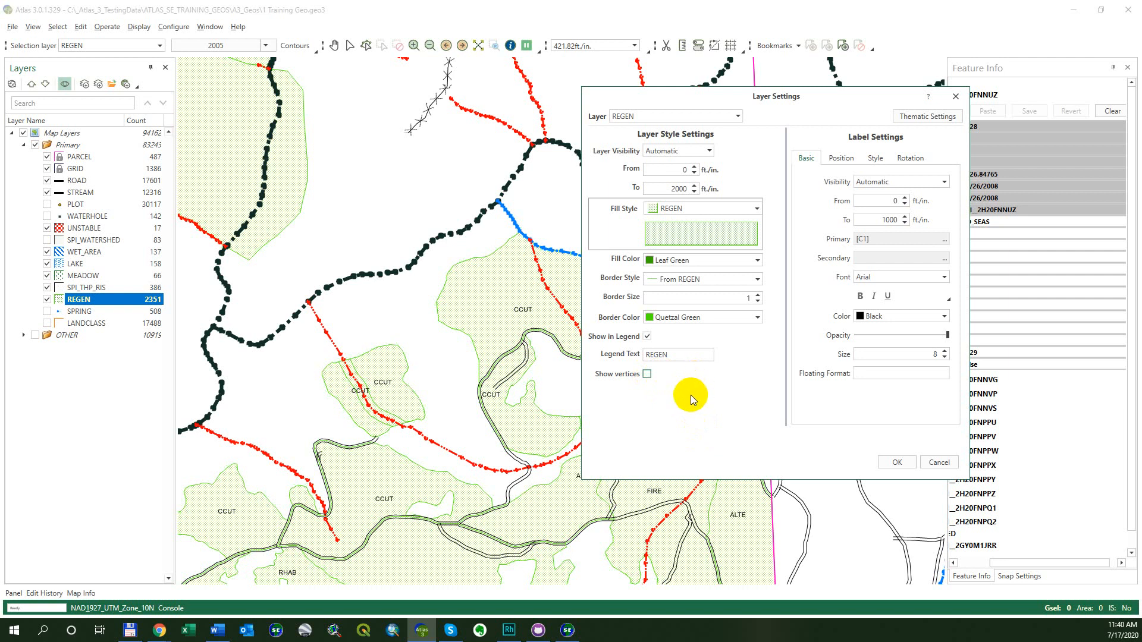